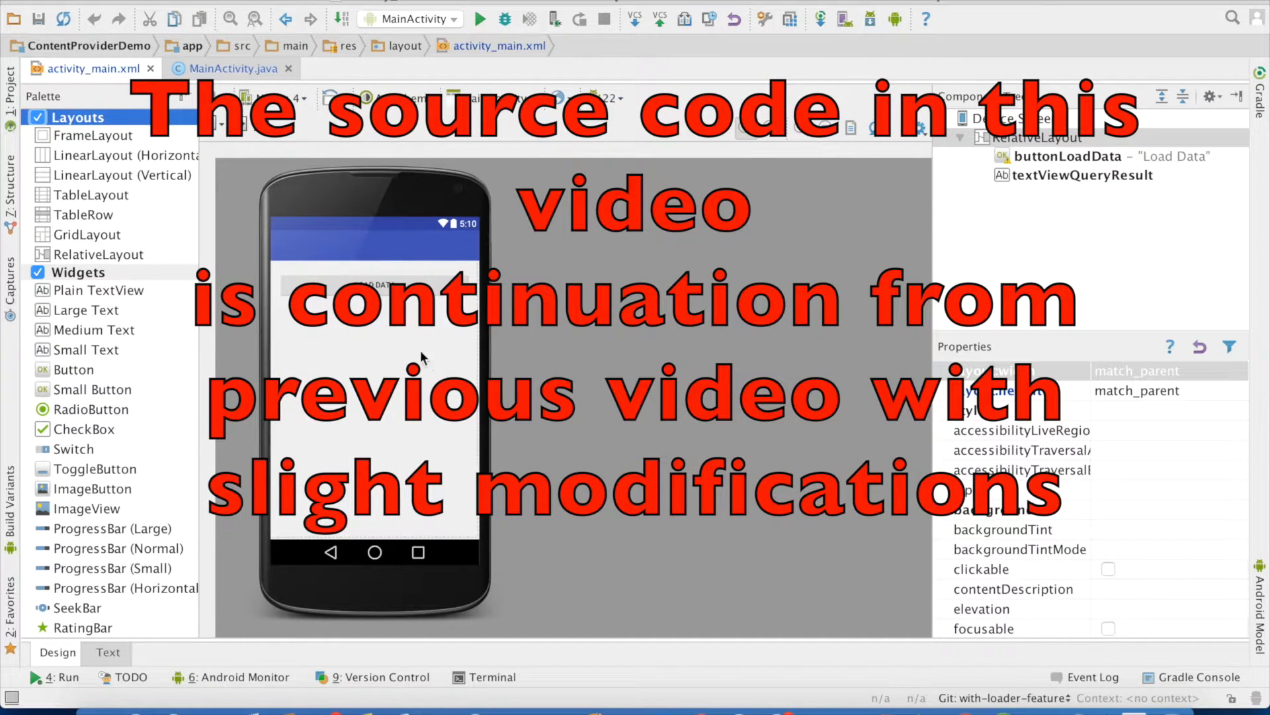
- Add LoaderManager.LoaderCallbacks<Cursor> to MainActivity's implements clause after View.OnClickListener
click(381, 298)
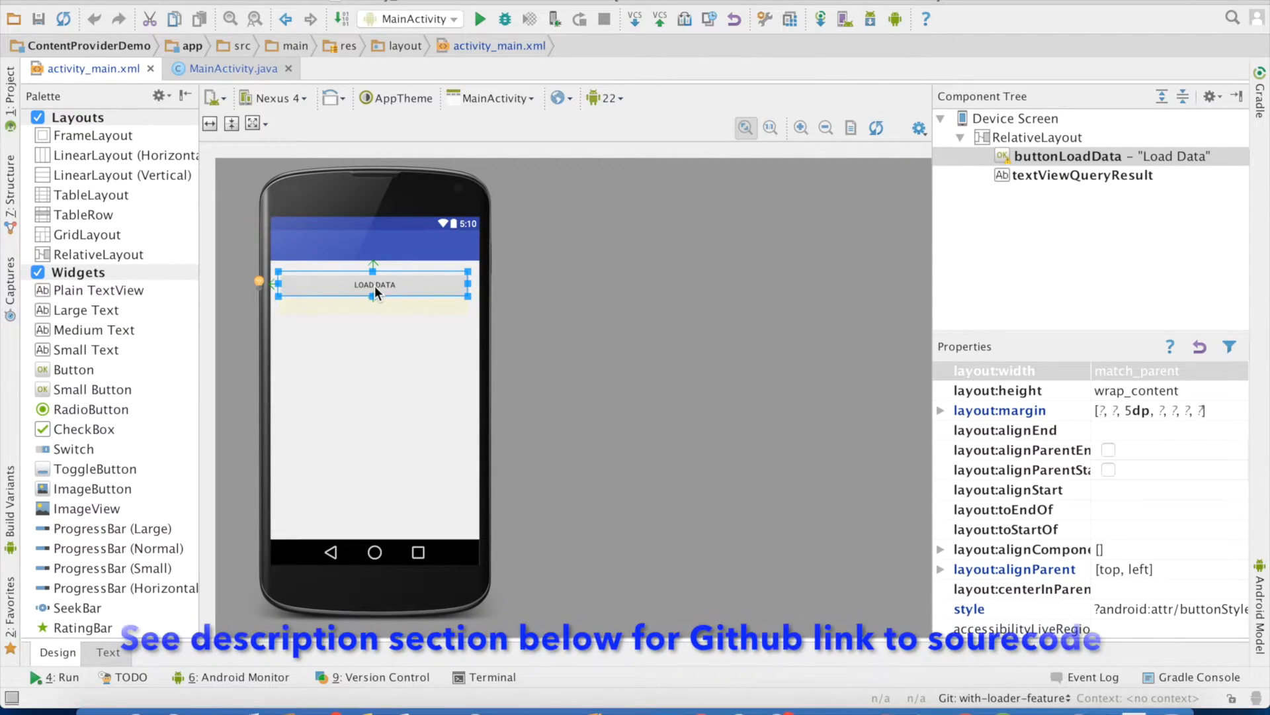
click(233, 68)
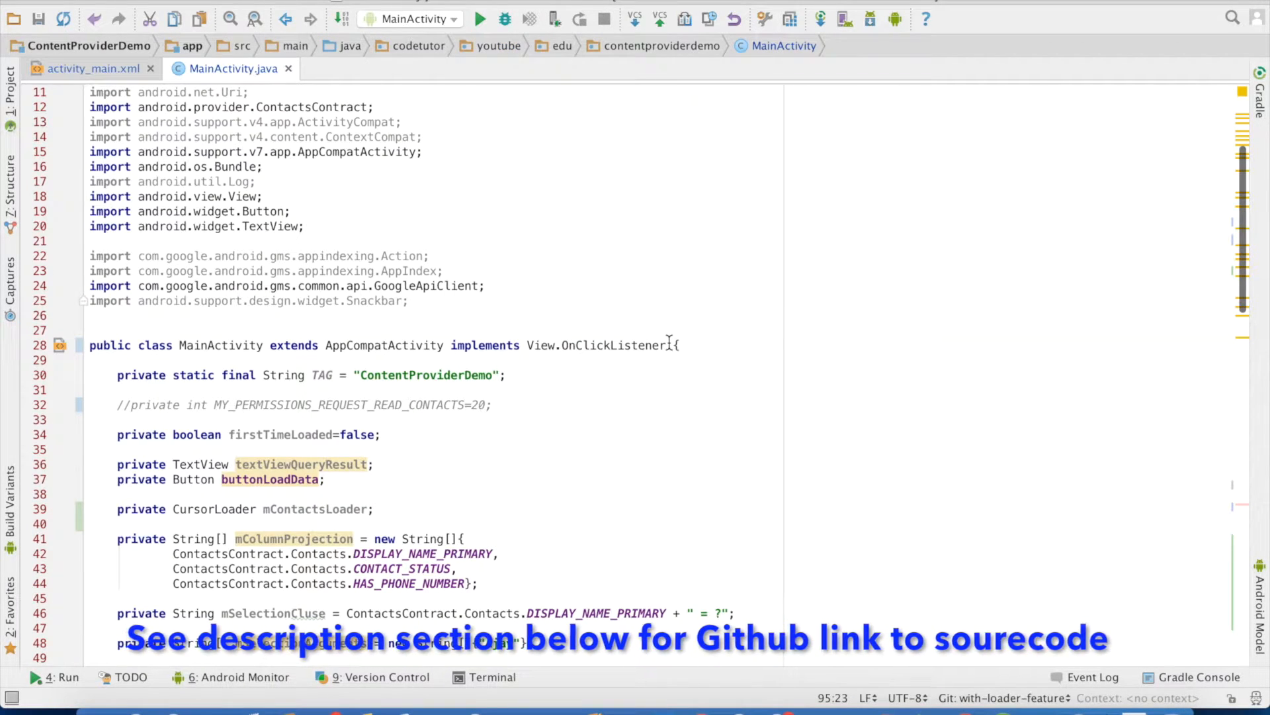
click(671, 344)
text(, )
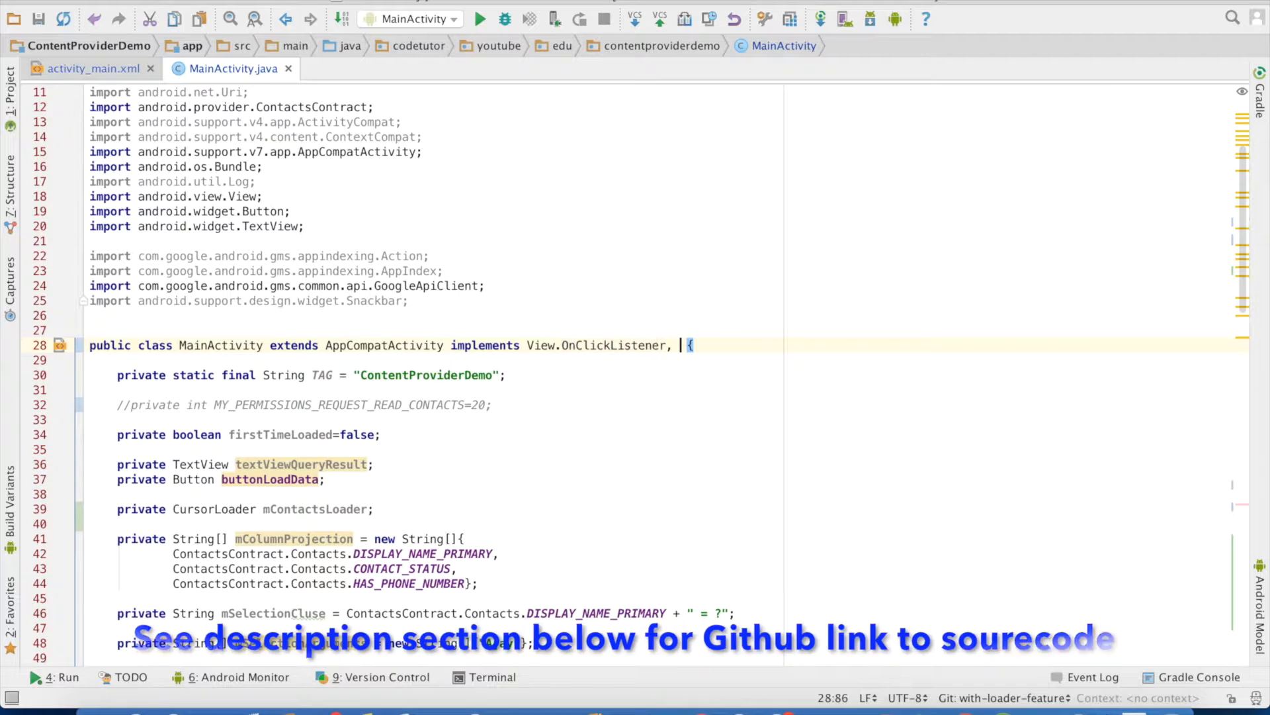
text(Loader)
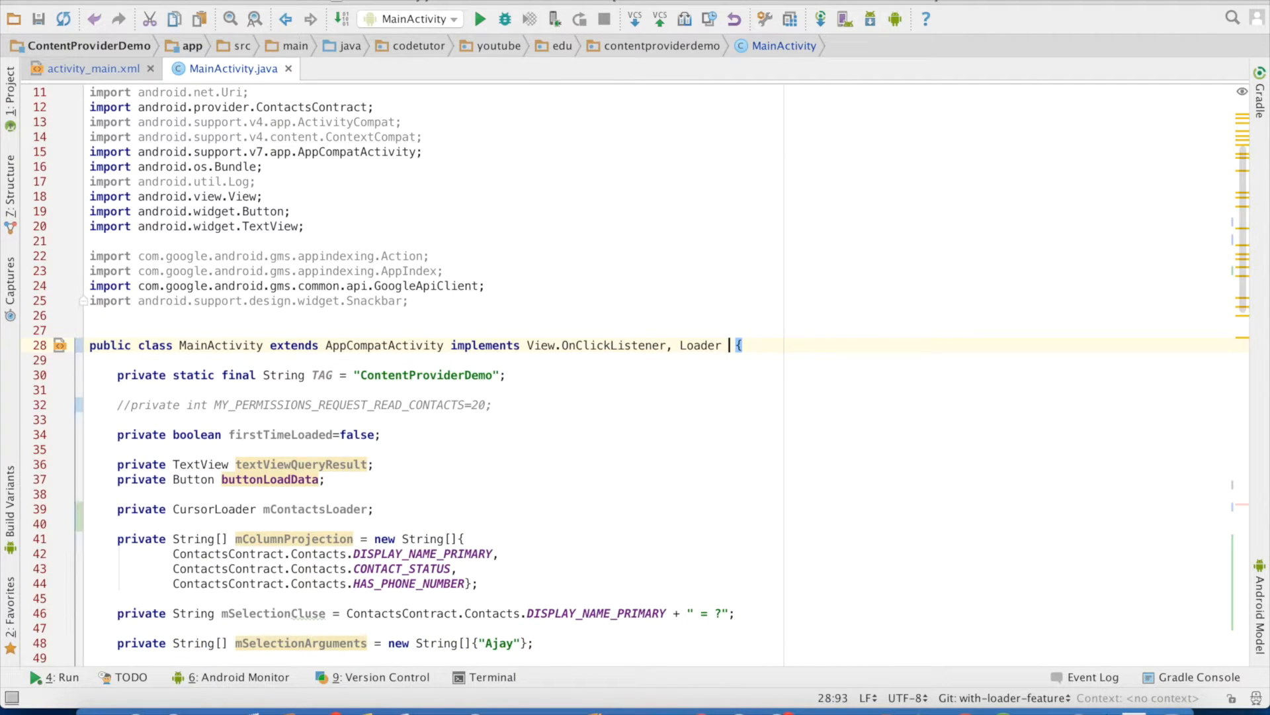
key(BackSpace)
key(BackSpace)
key(BackSpace)
text(Lo)
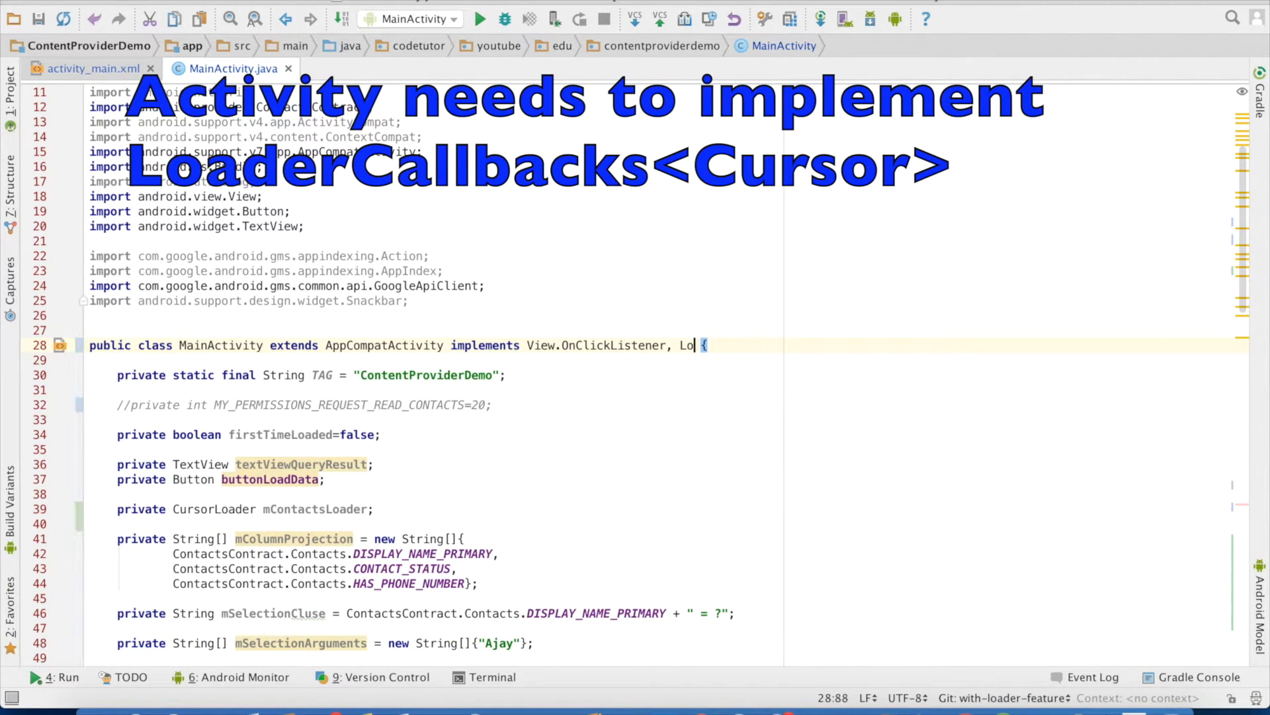
text(a)
key(Return)
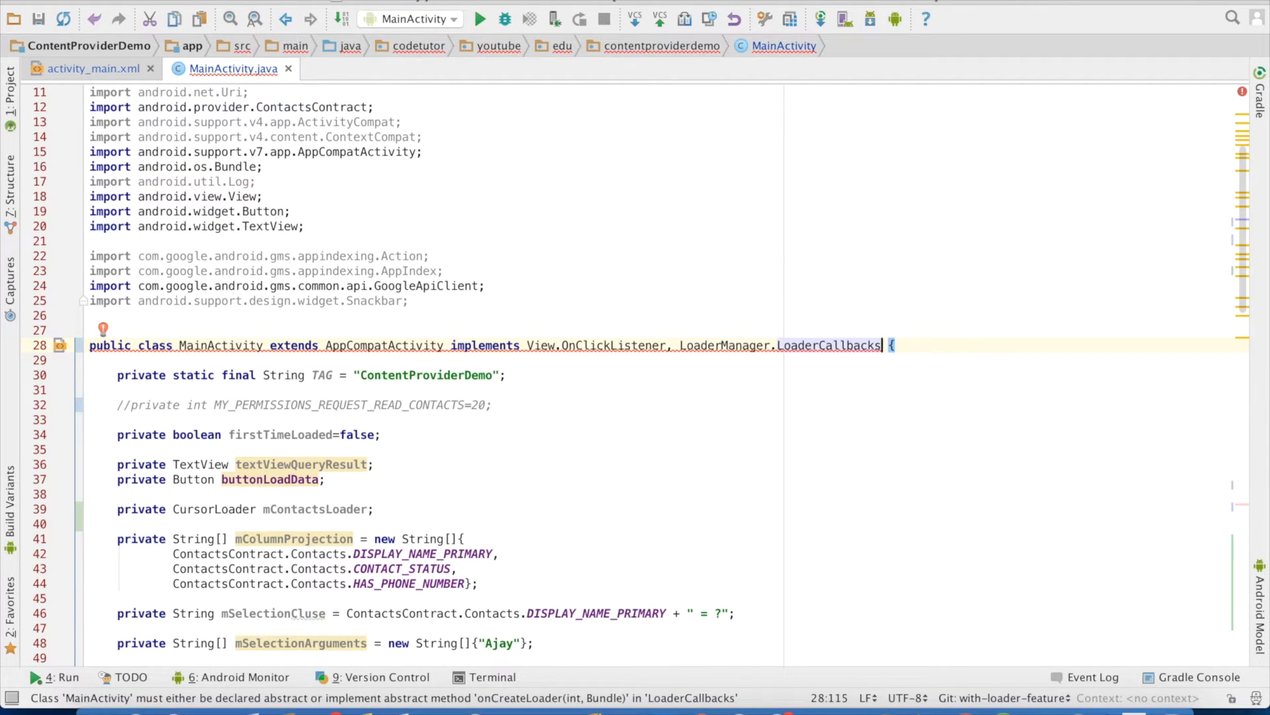
text(<Cu)
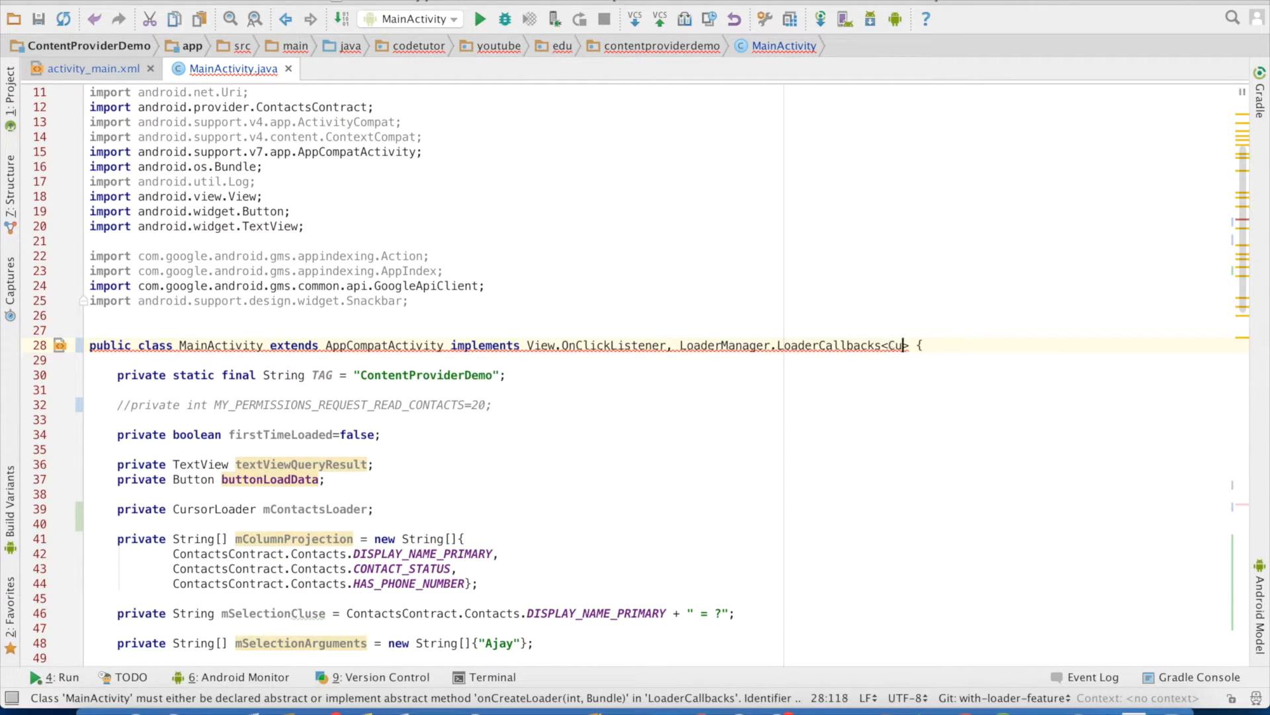
text(rsor)
scroll(442, 327, down, 2)
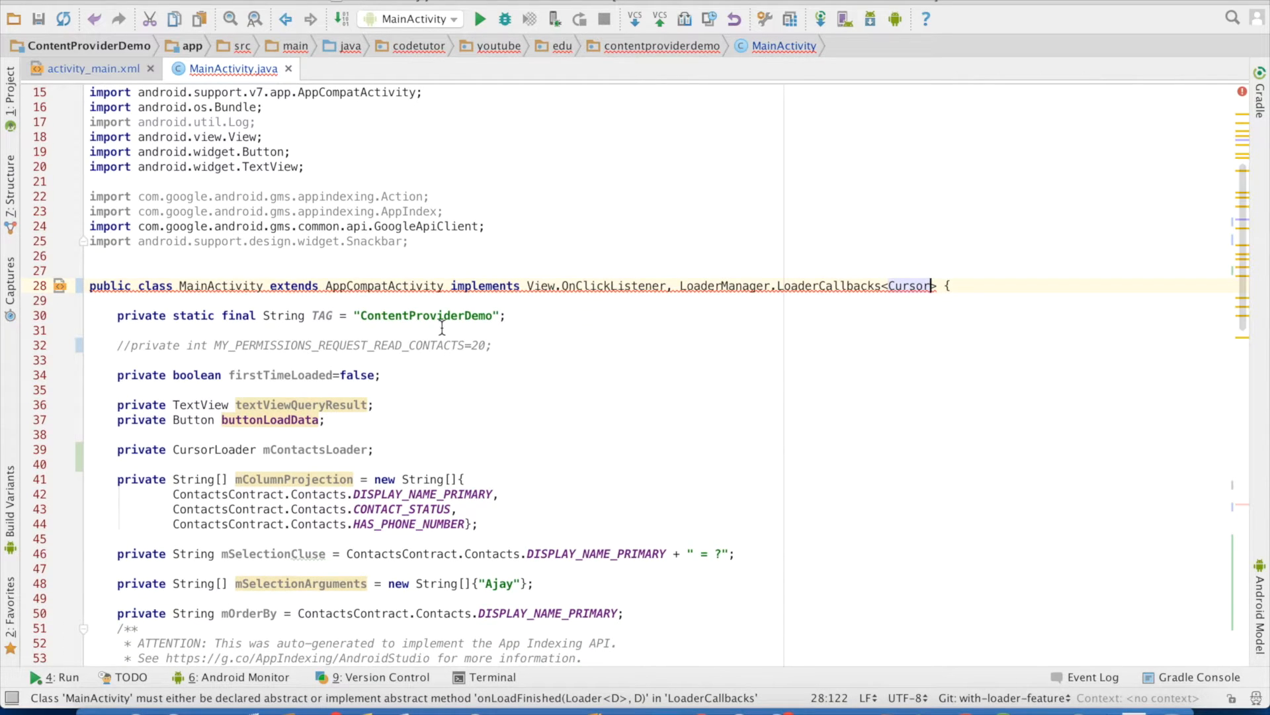
- Generate onLoadFinished, onLoaderReset and onCreateLoader stubs above onClick via autocomplete
click(158, 286)
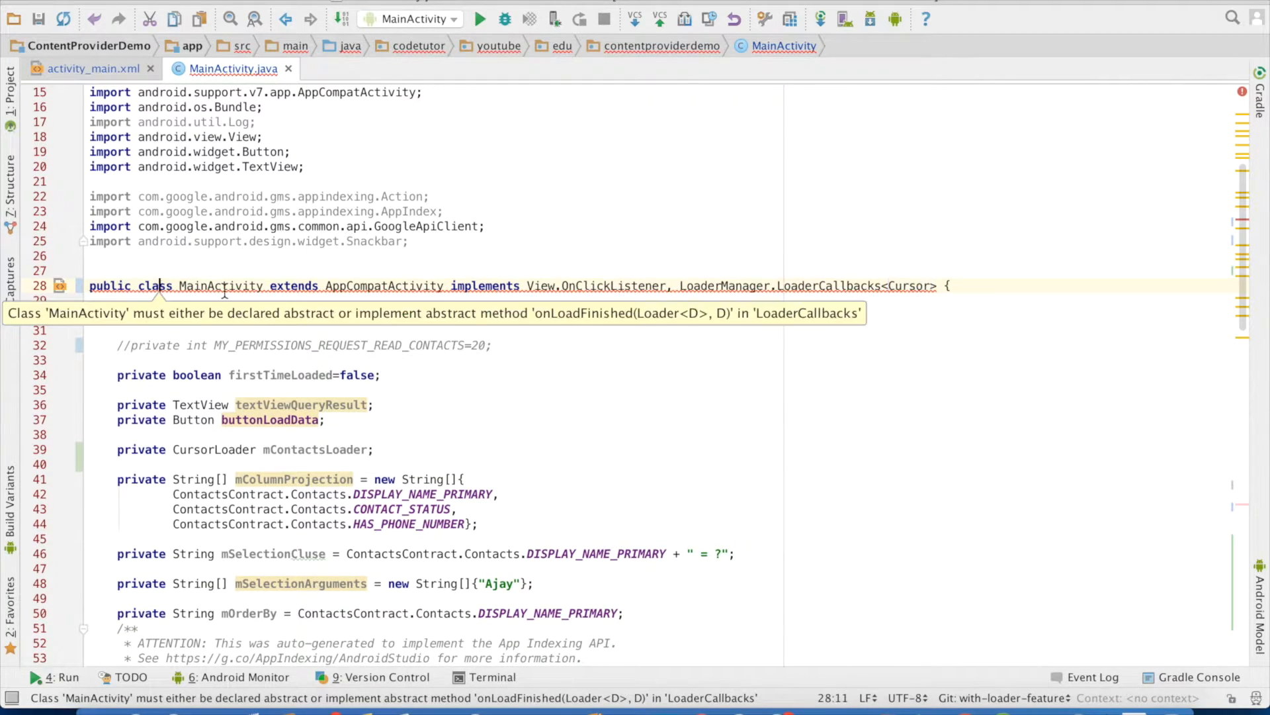
scroll(270, 397, down, 5)
scroll(270, 427, down, 5)
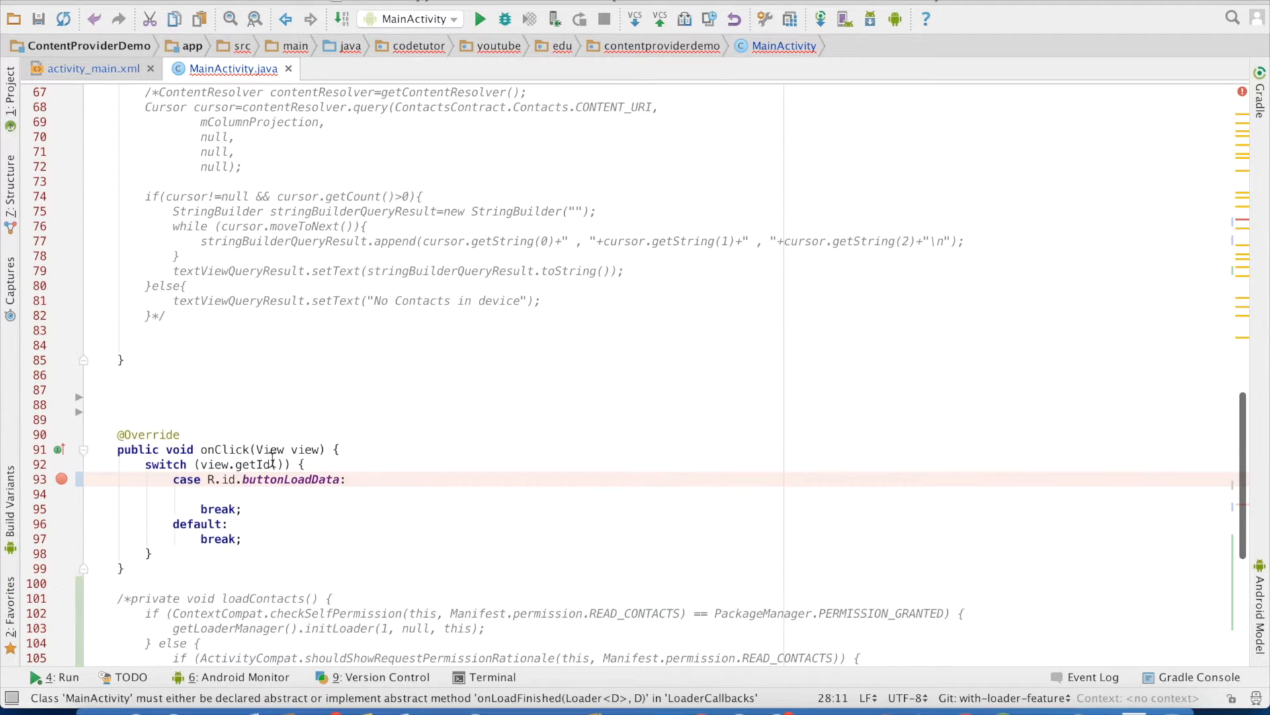
scroll(271, 457, down, 3)
click(159, 389)
text(onLo)
key(Return)
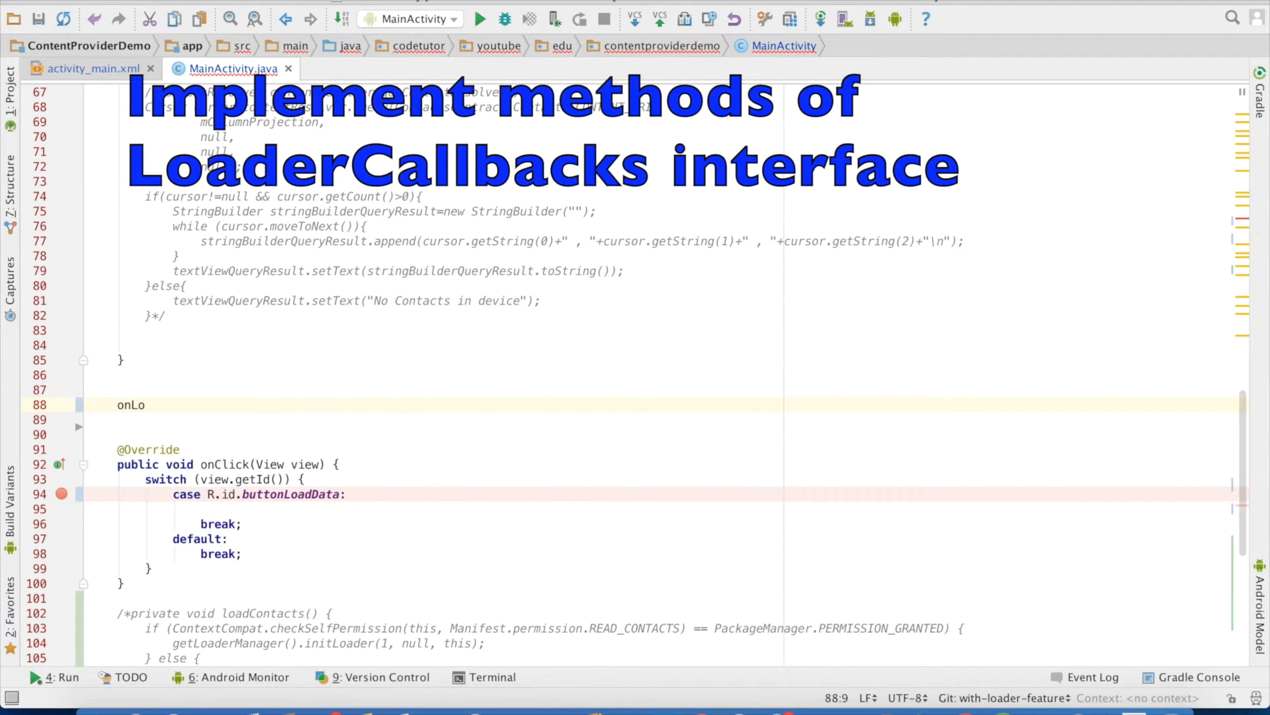
click(160, 464)
text(onLo)
key(Return)
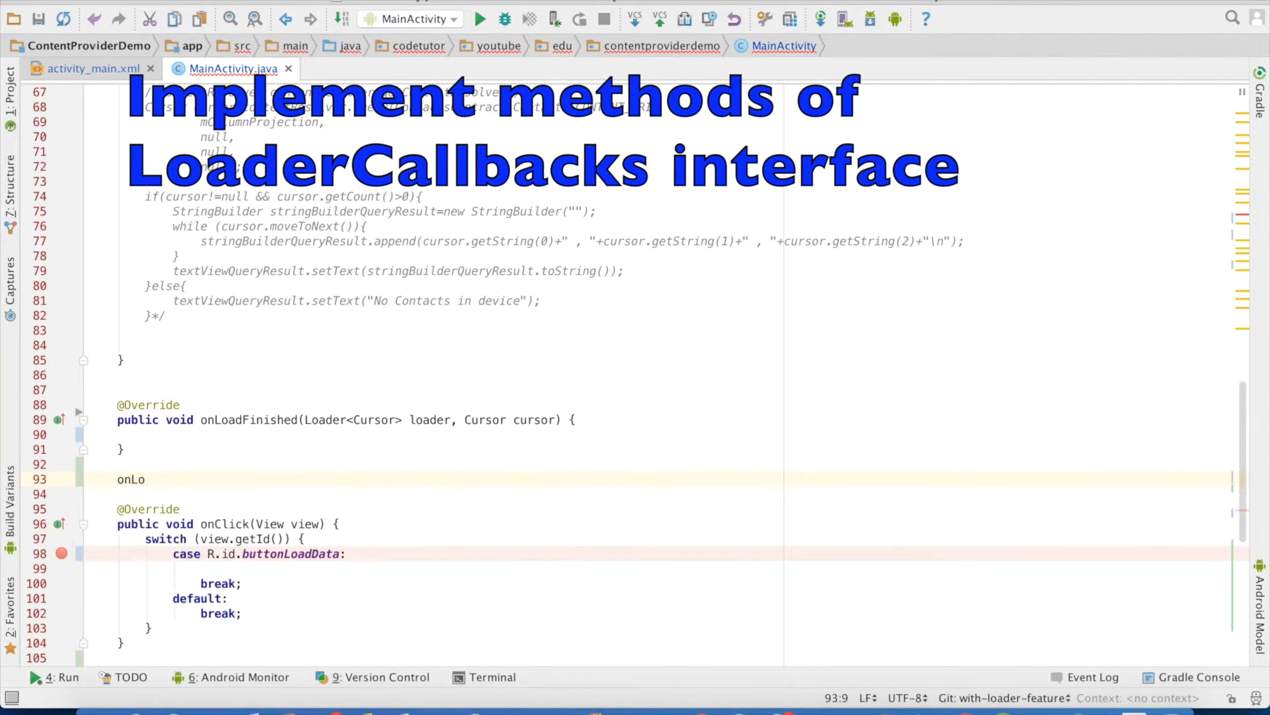
click(159, 390)
text(onCreateL)
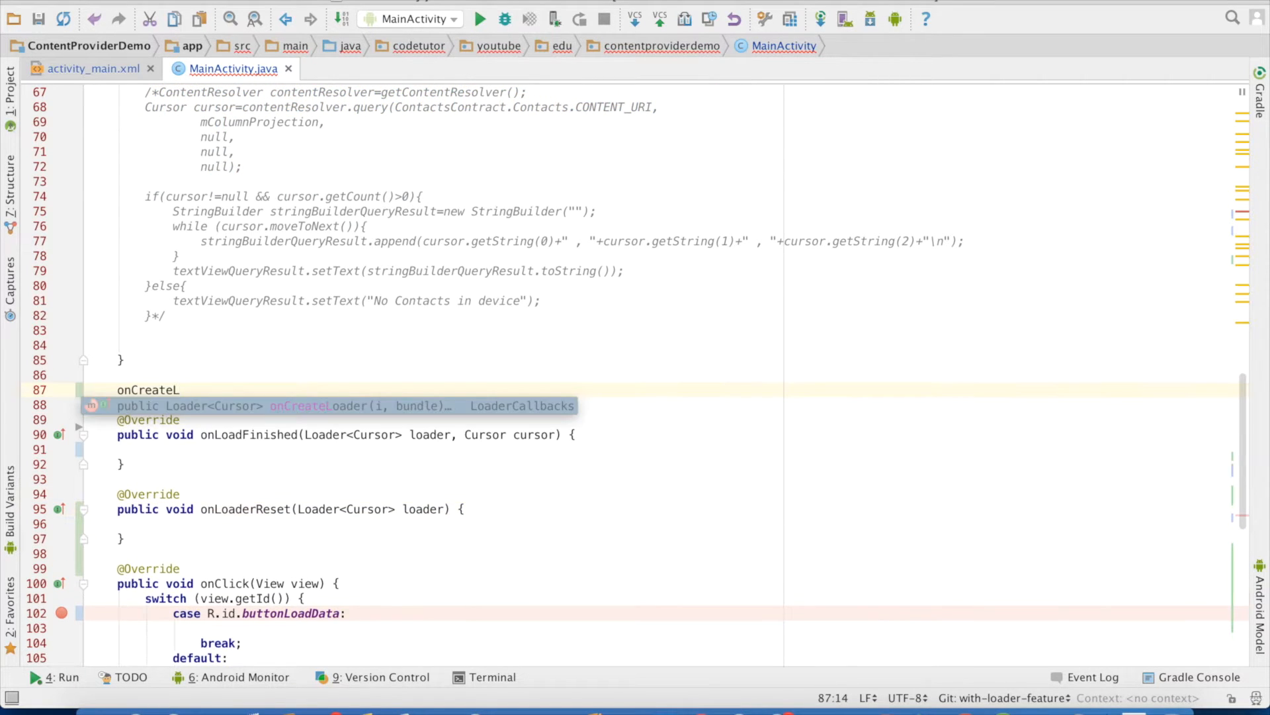
key(Return)
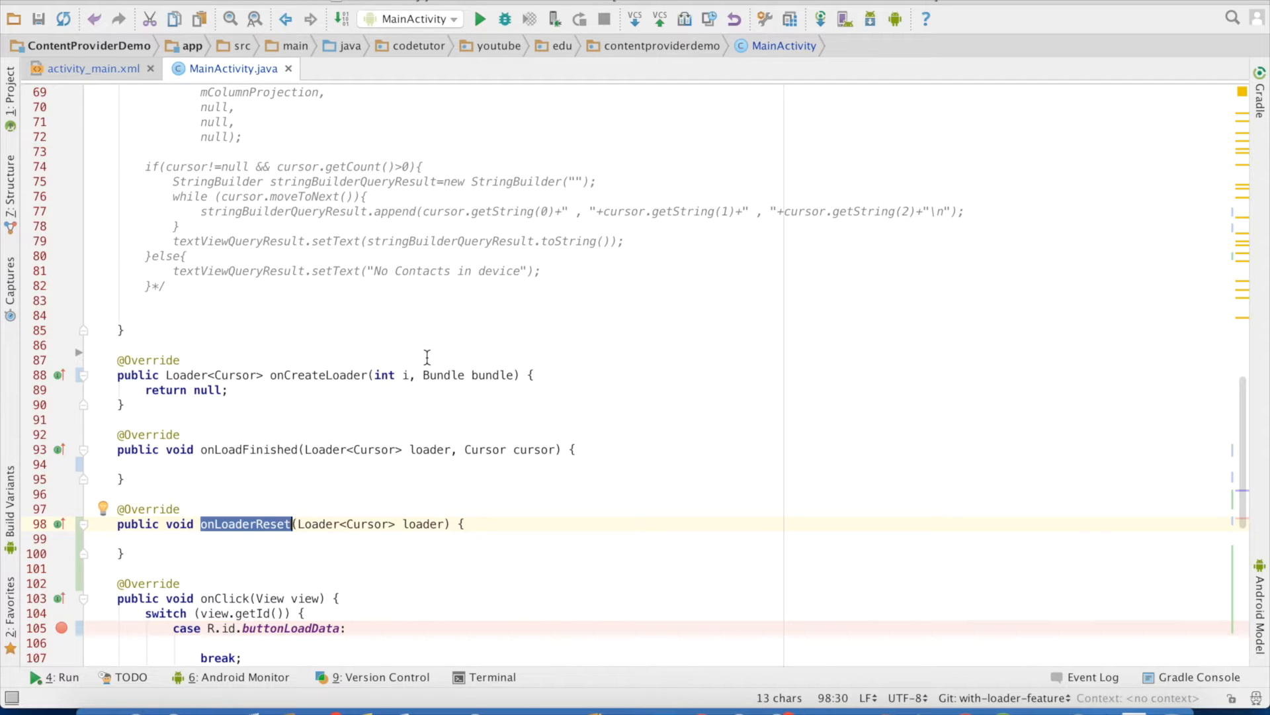
scroll(427, 358, down, 7)
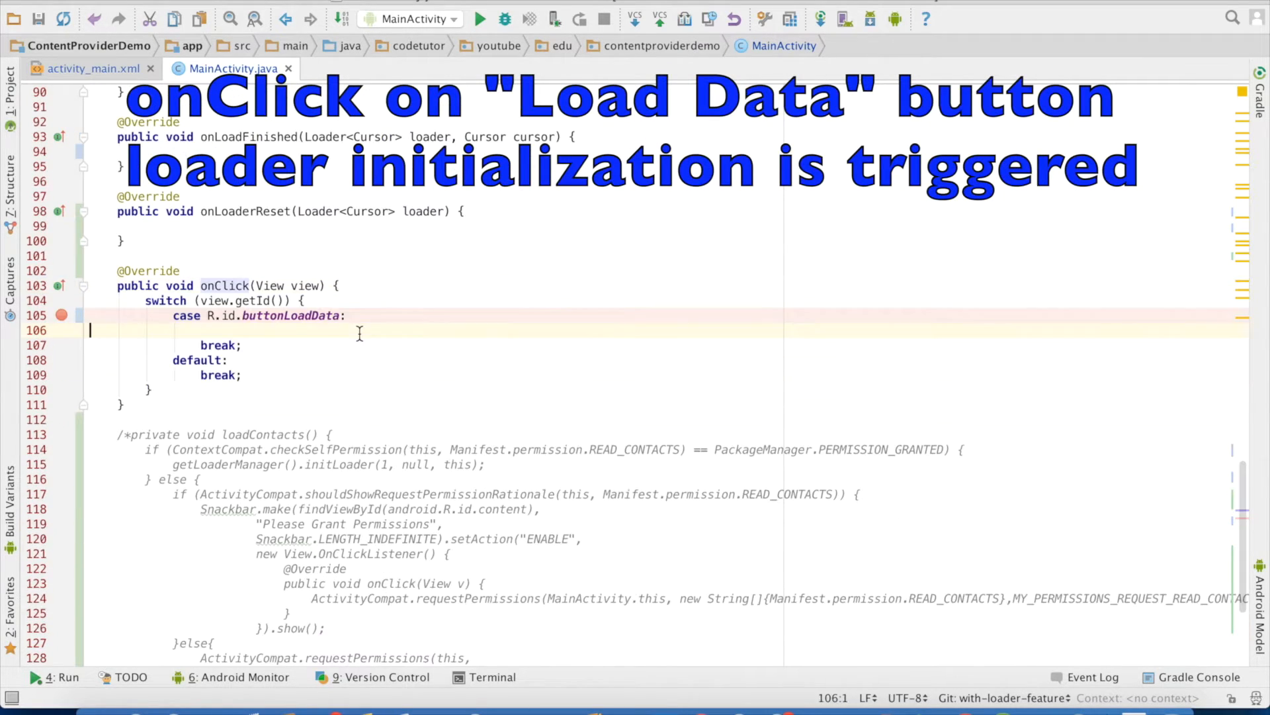
- Add getLoaderManager().initLoader(1, null, this); in case R.id.buttonLoadData and select those lines
click(140, 330)
key(Tab)
key(Tab)
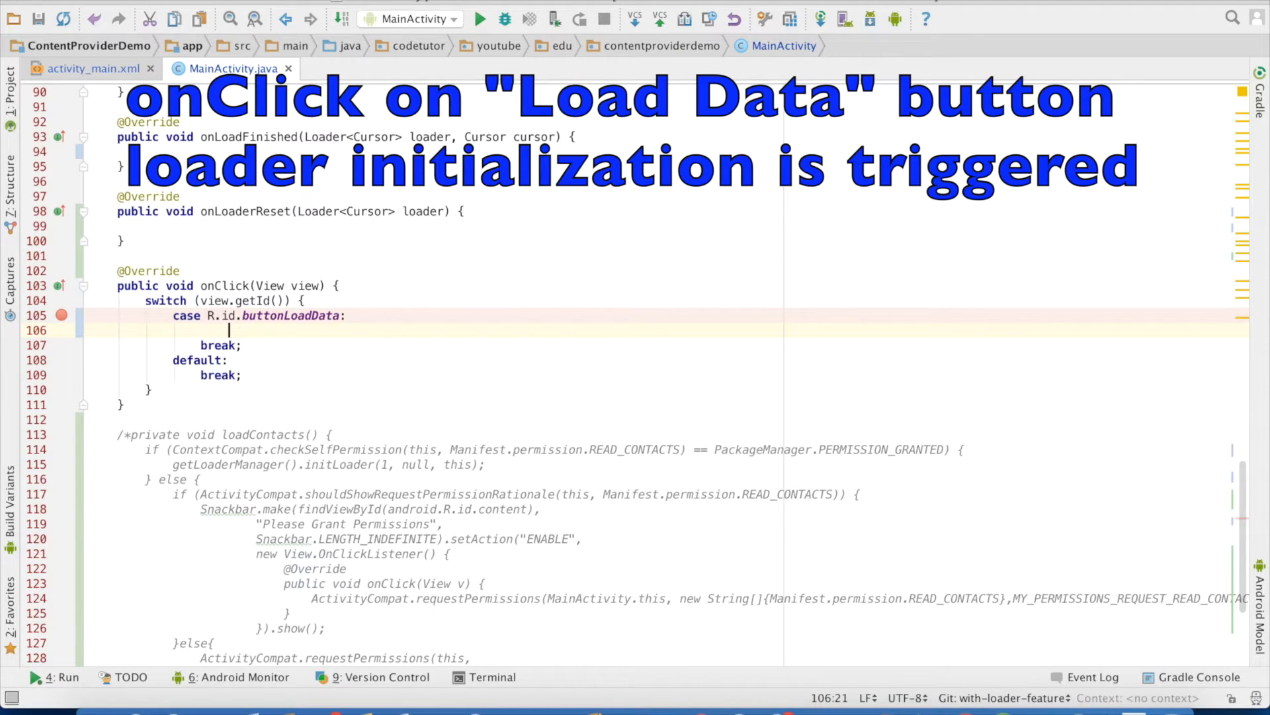
text(get)
key(Return)
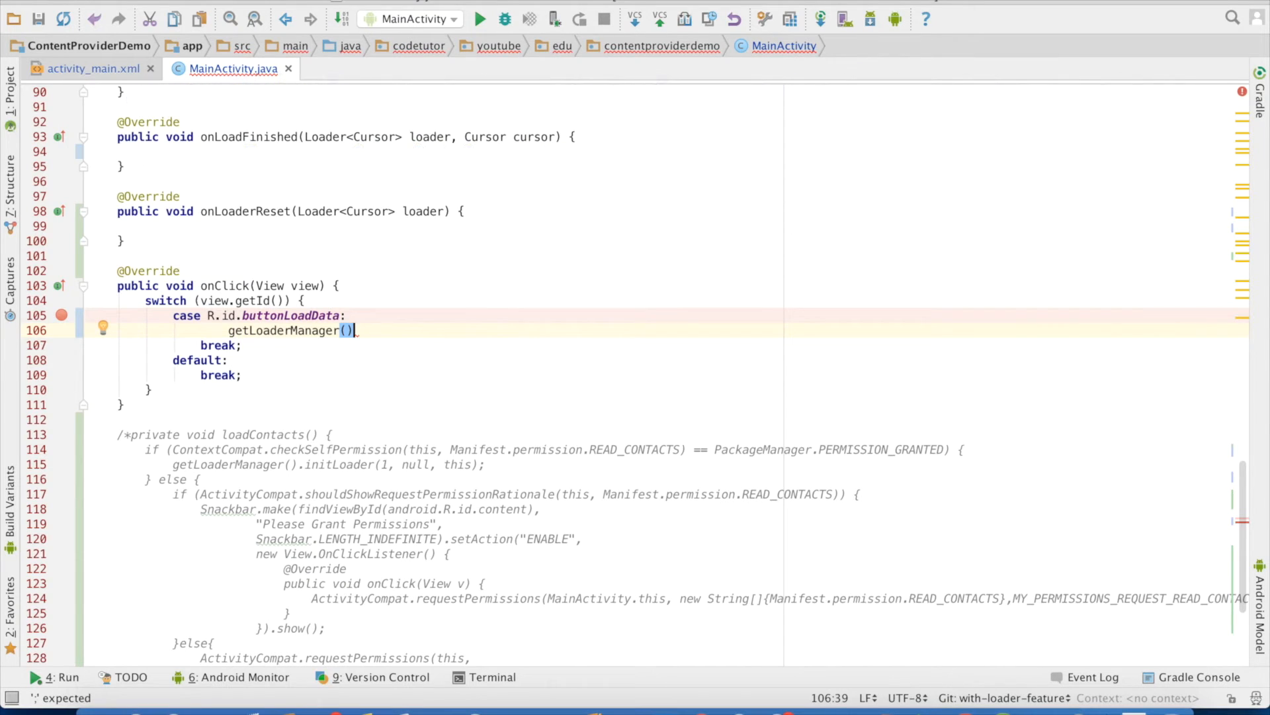
text(.ini)
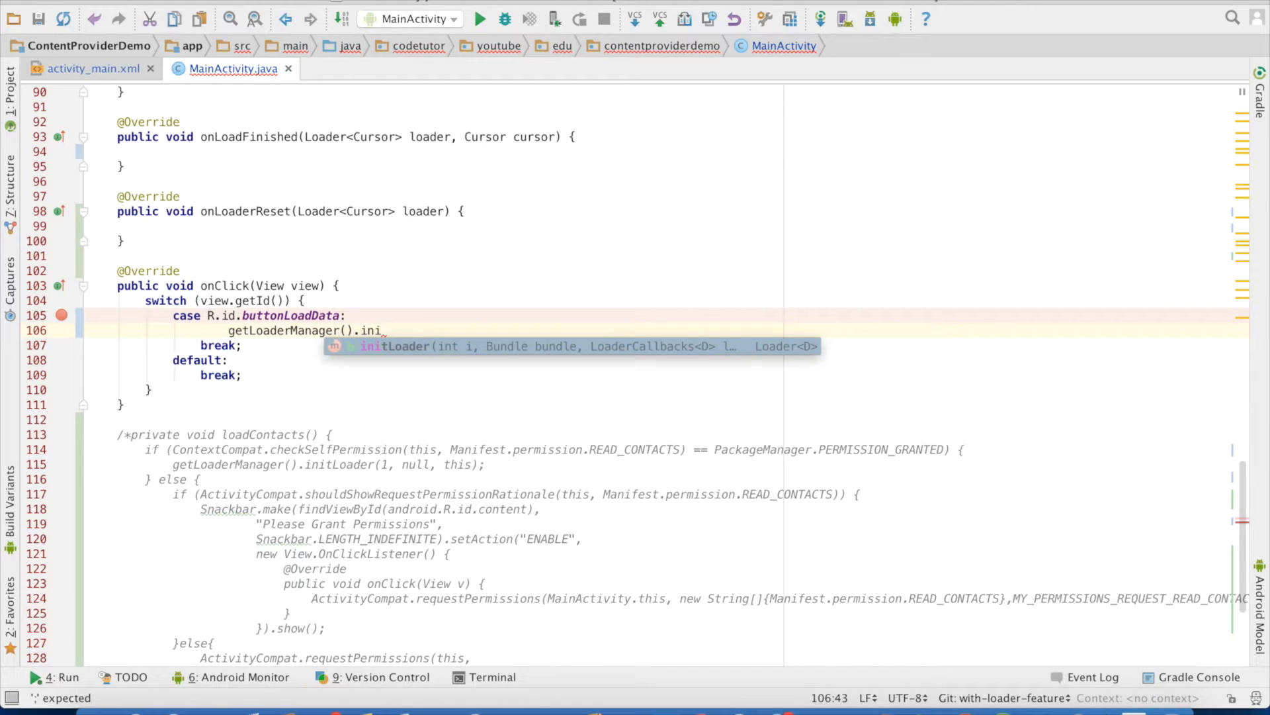
key(Return)
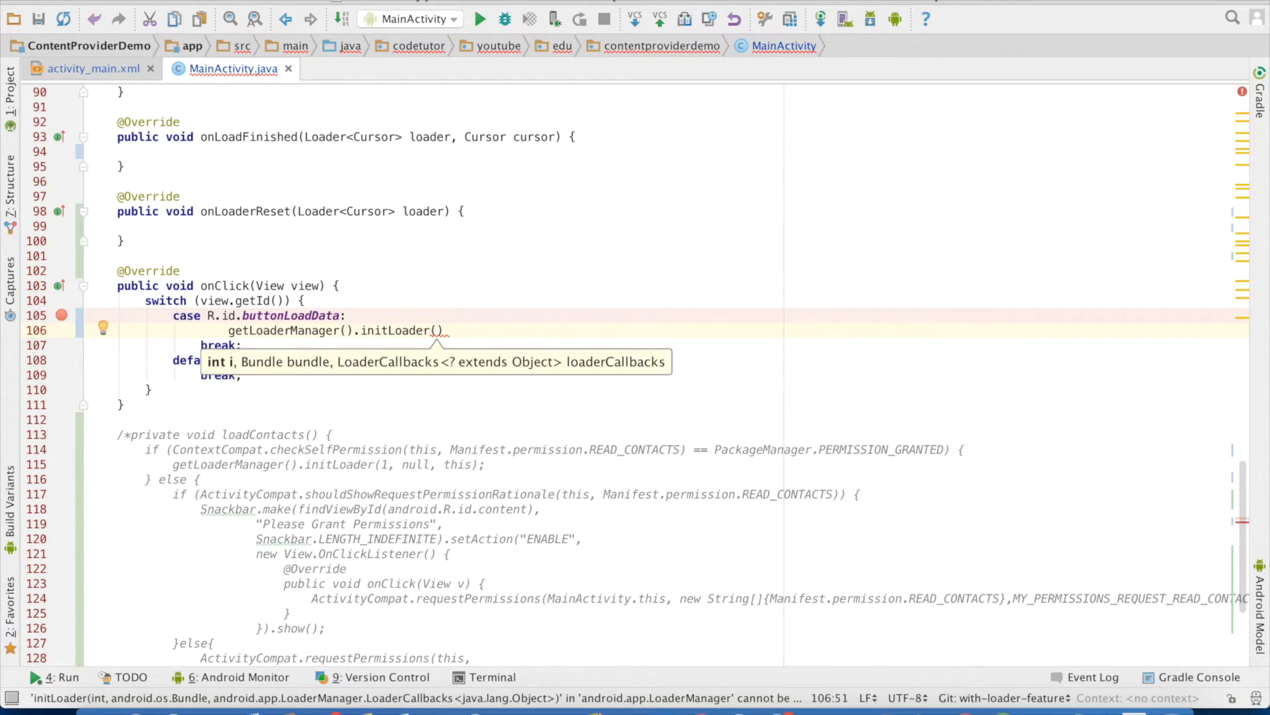
text(1, )
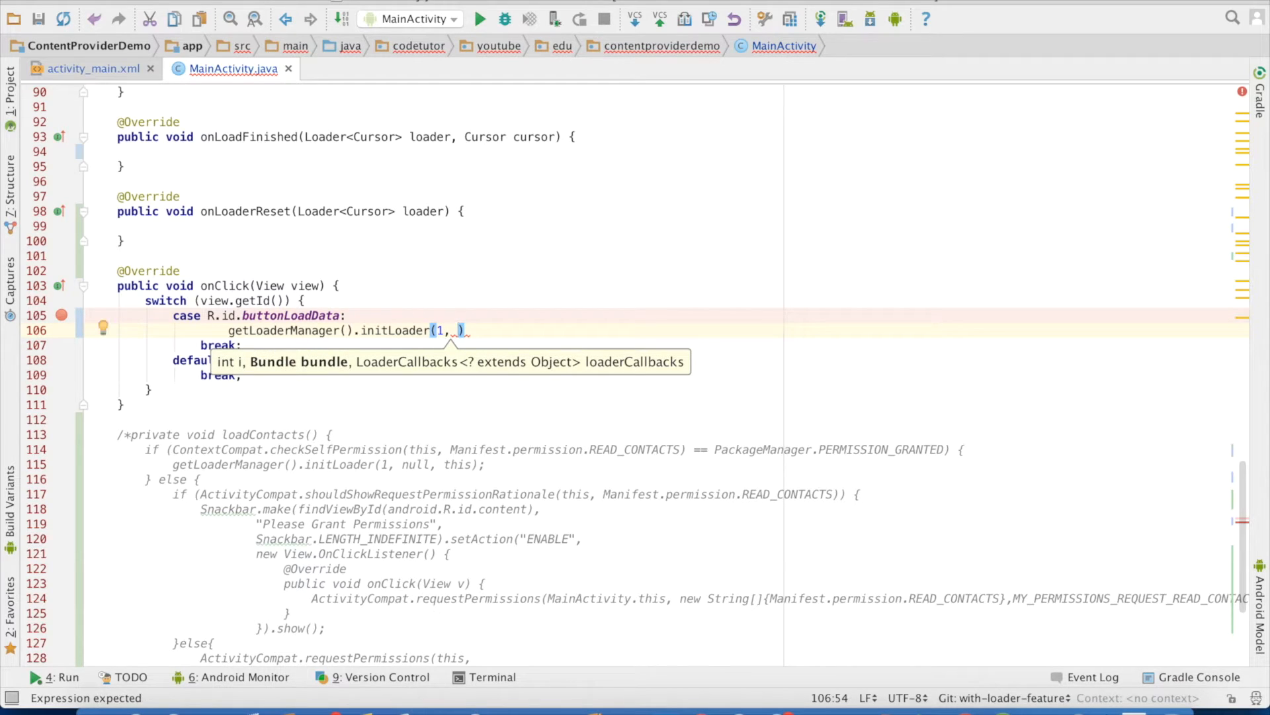
text(nu)
text(ll,)
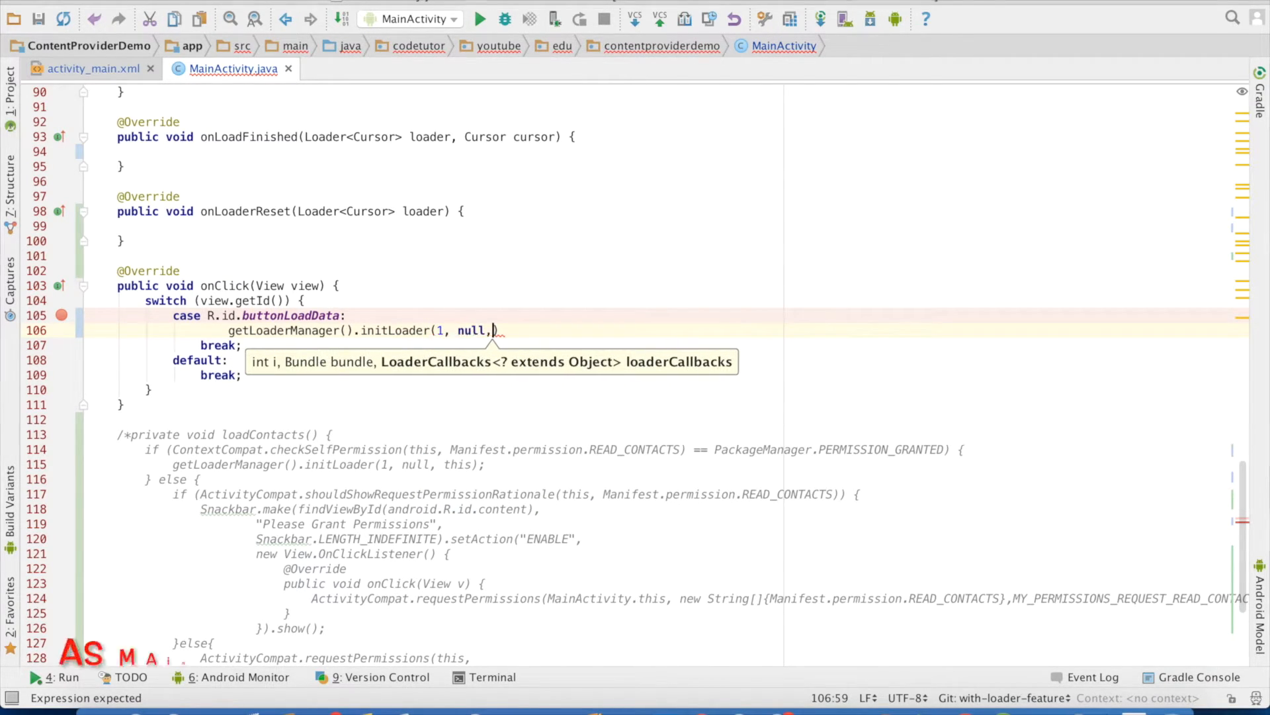
text(this);)
key(Home)
key(shift+Down)
key(shift+End)
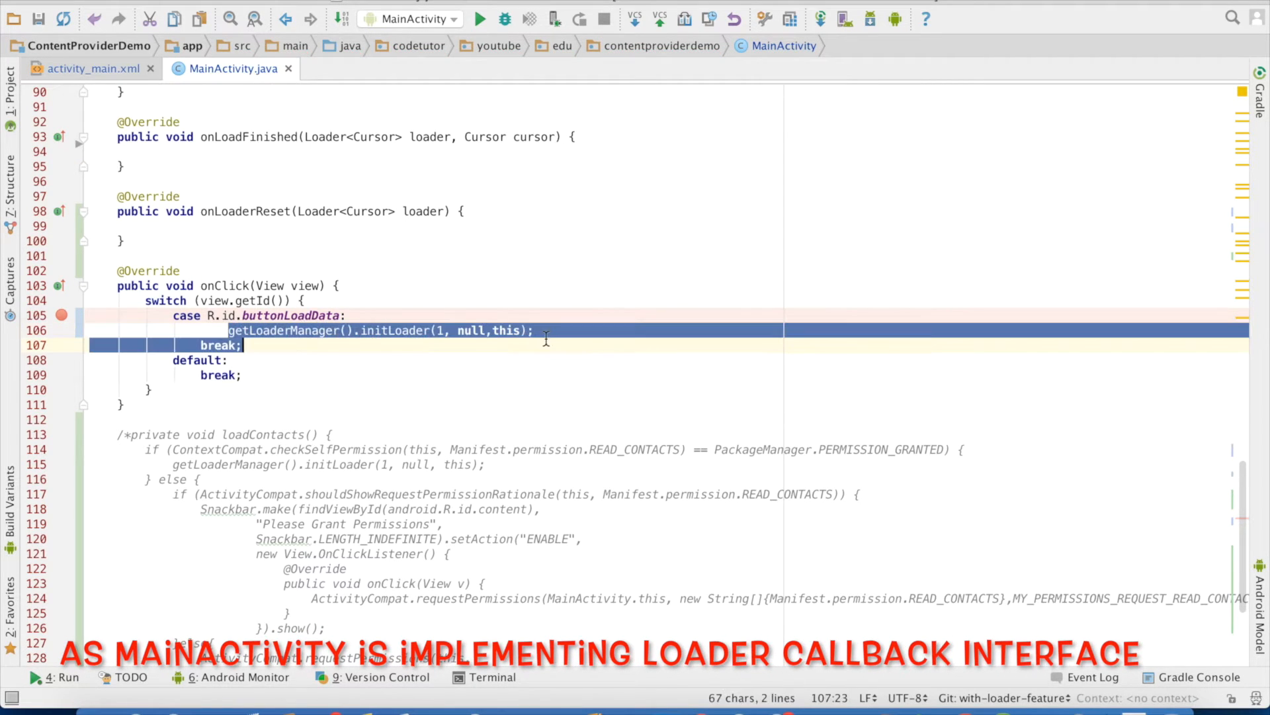
scroll(555, 340, up, 3)
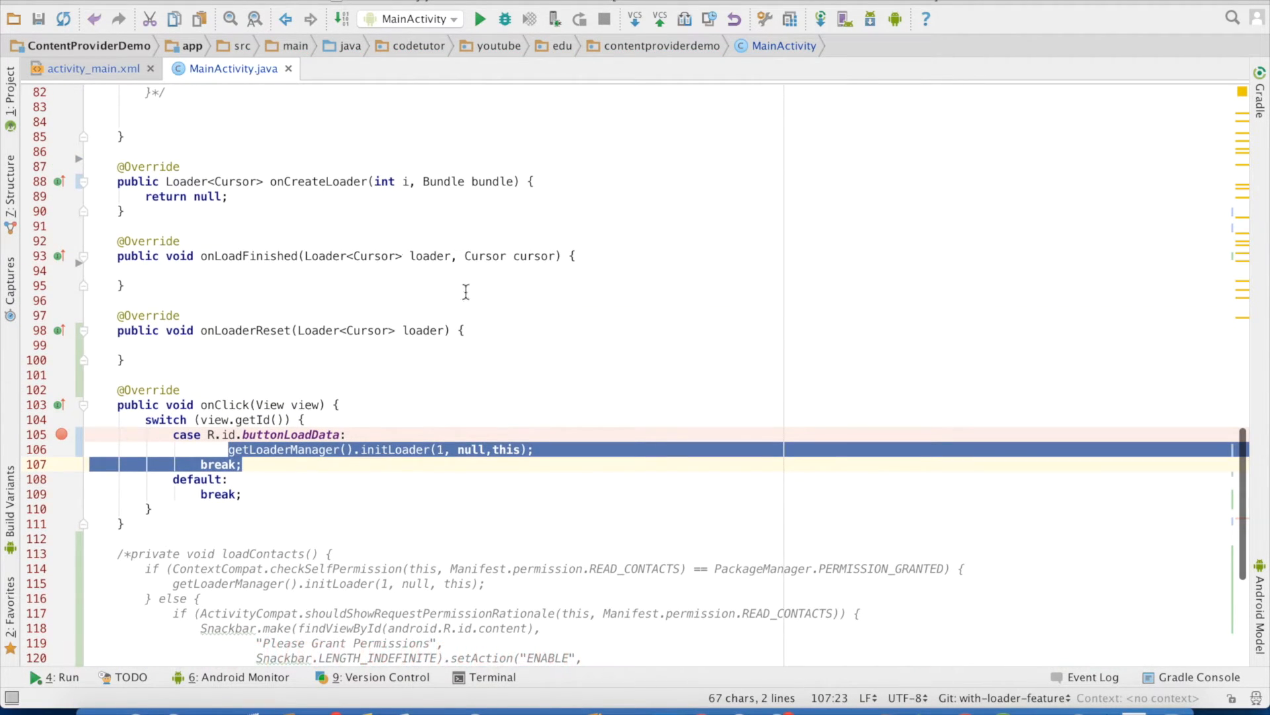
- Add if(i==1){ return new CursorLoader(this, ...); } inside onCreateLoader's body
double_click(309, 182)
click(541, 181)
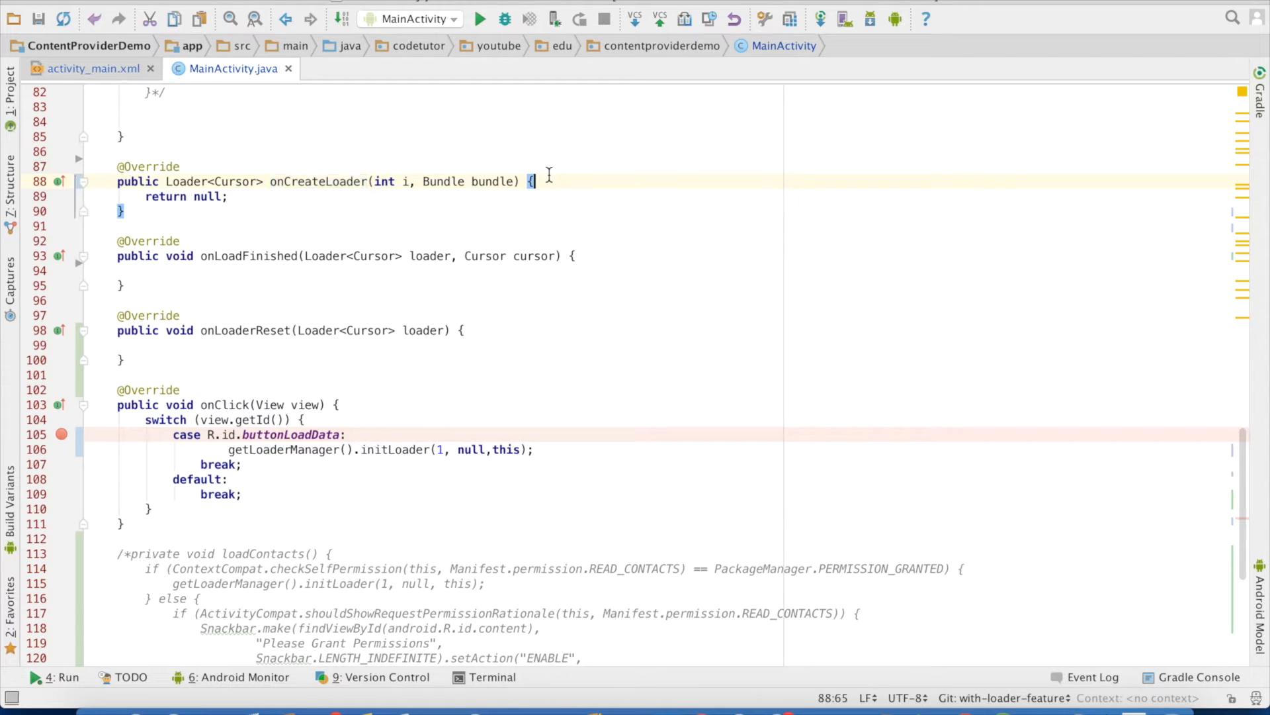
key(Return)
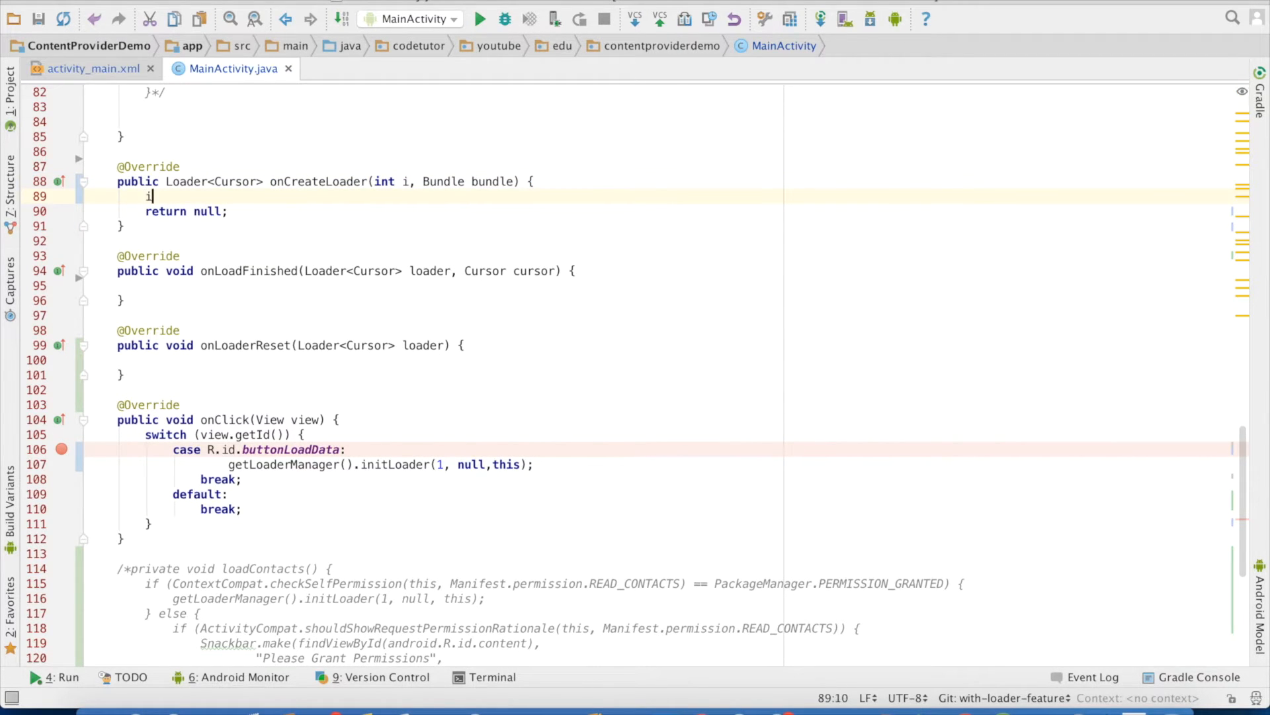
text(if(i)
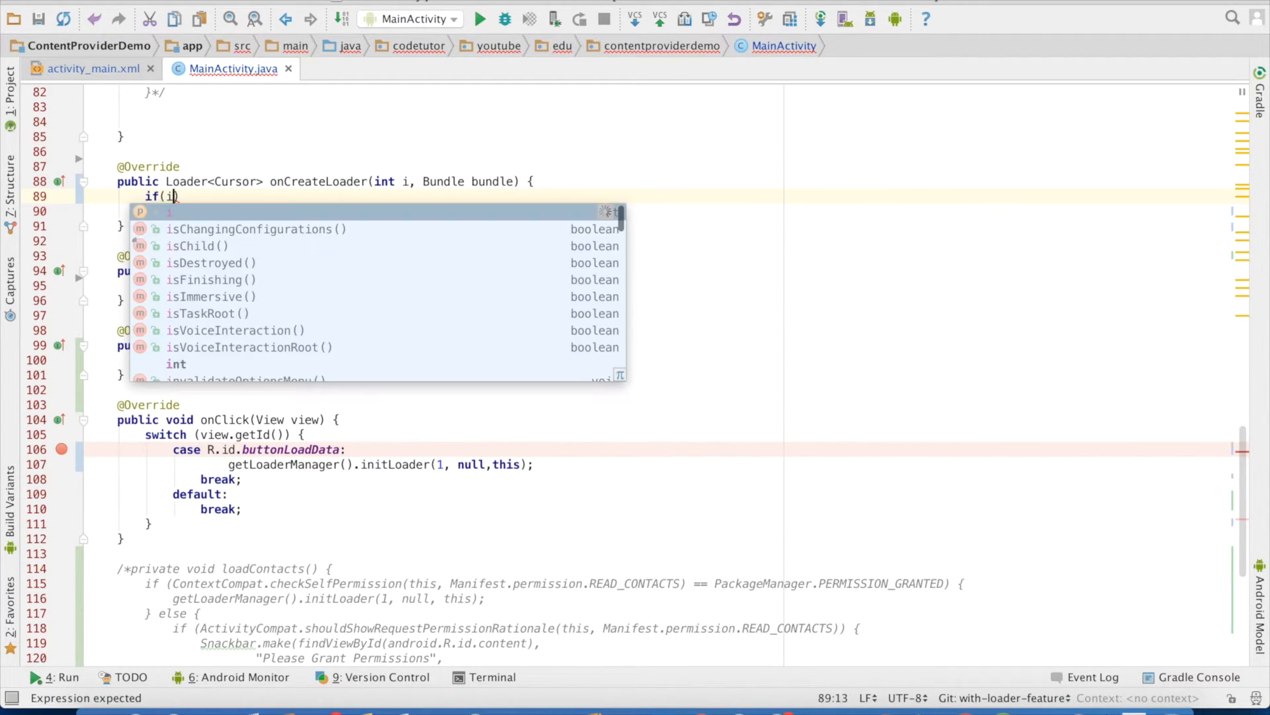
text(==1)
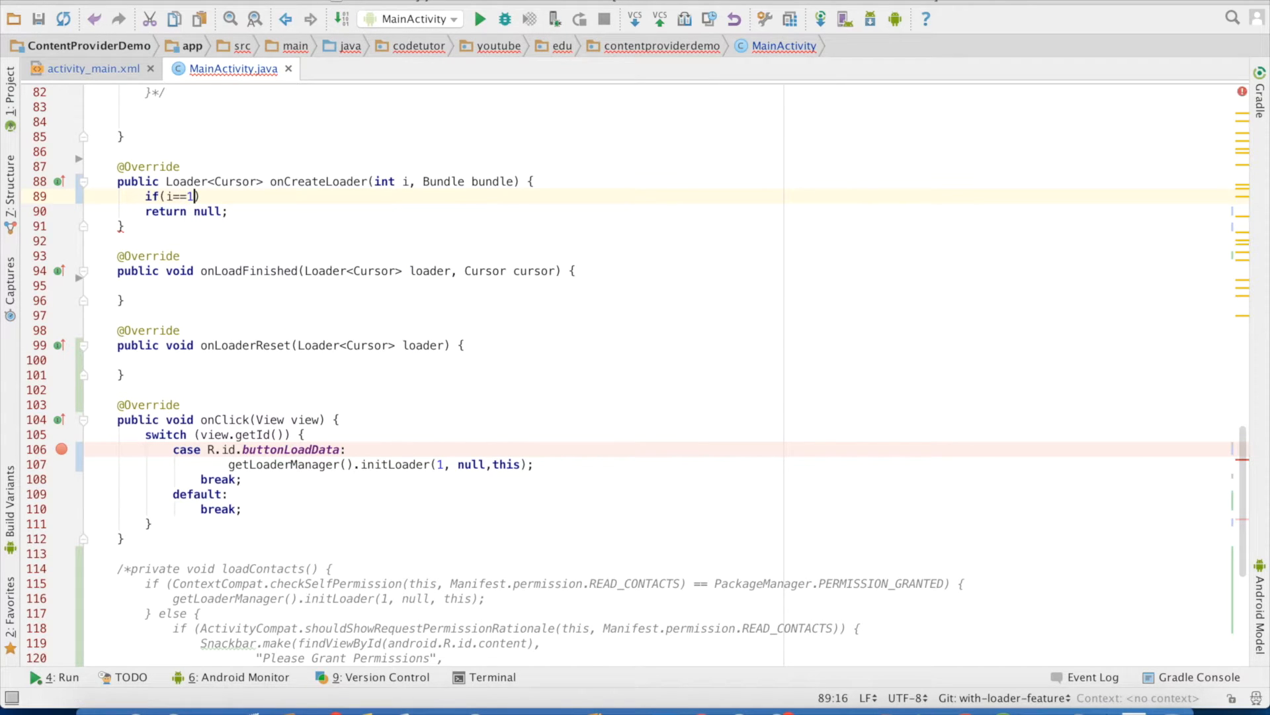
text(){)
key(Return)
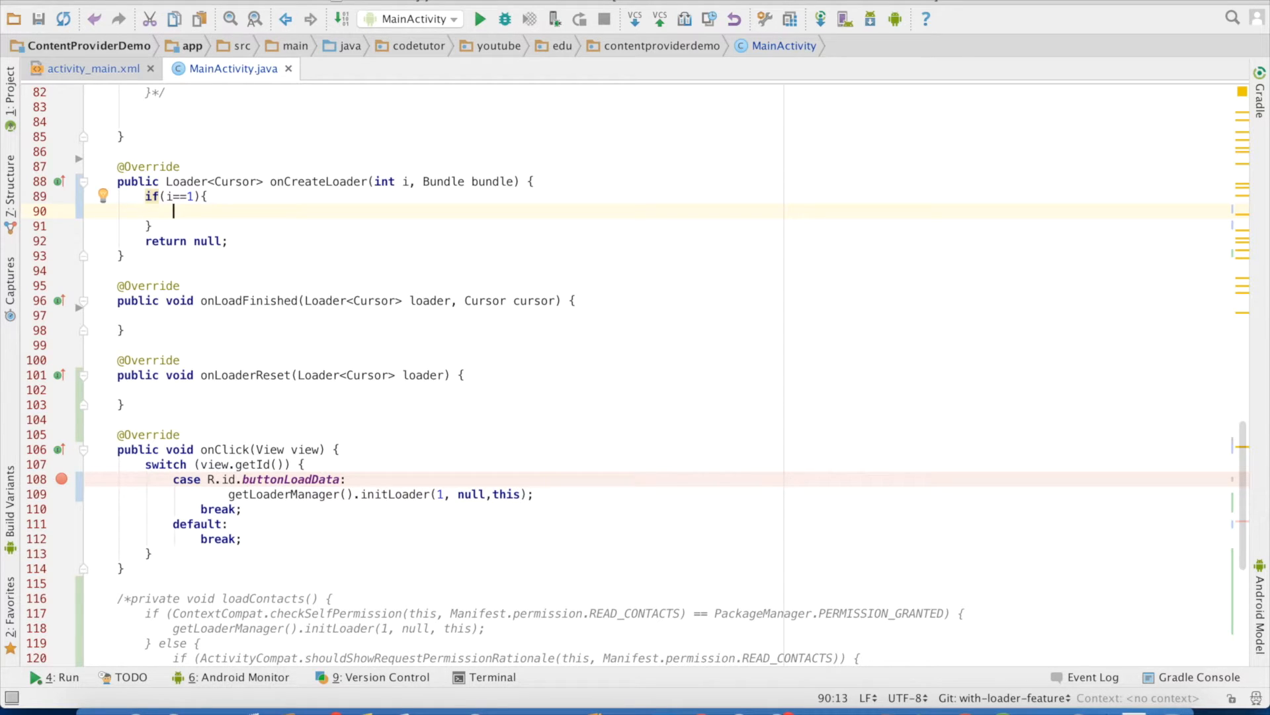
text(re)
key(Return)
text(return  ne)
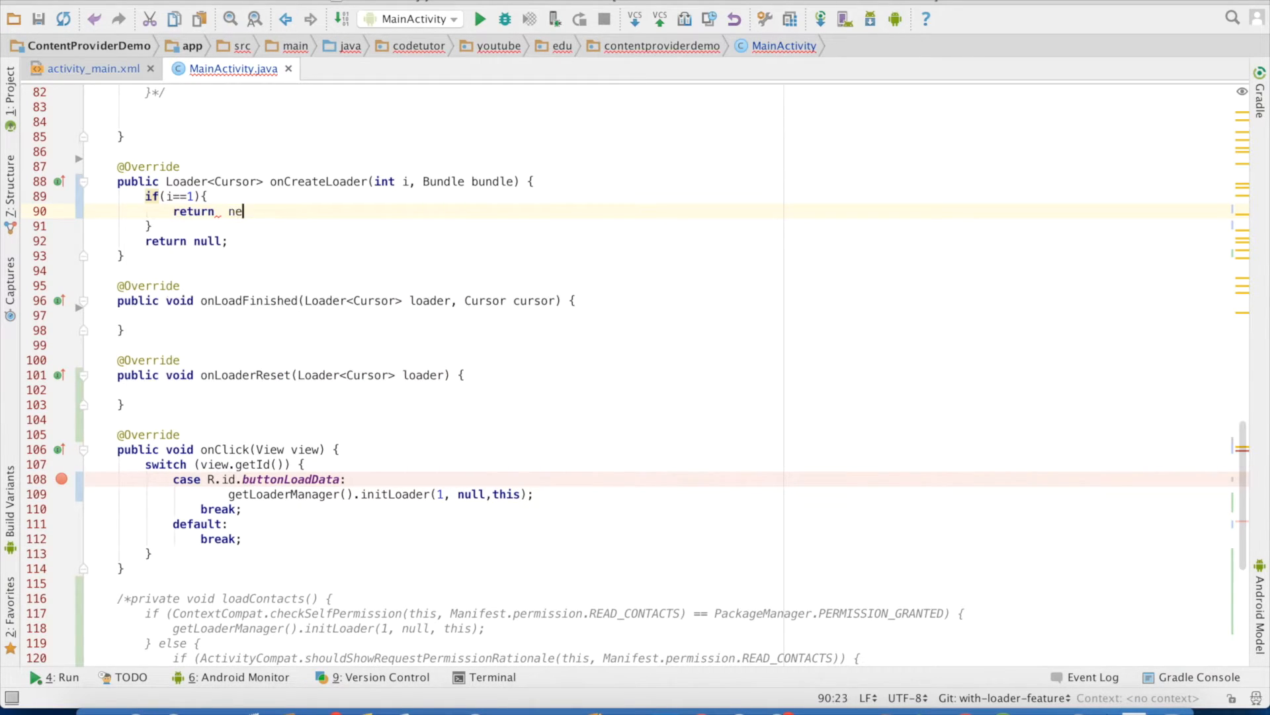
text(w Cur)
key(Return)
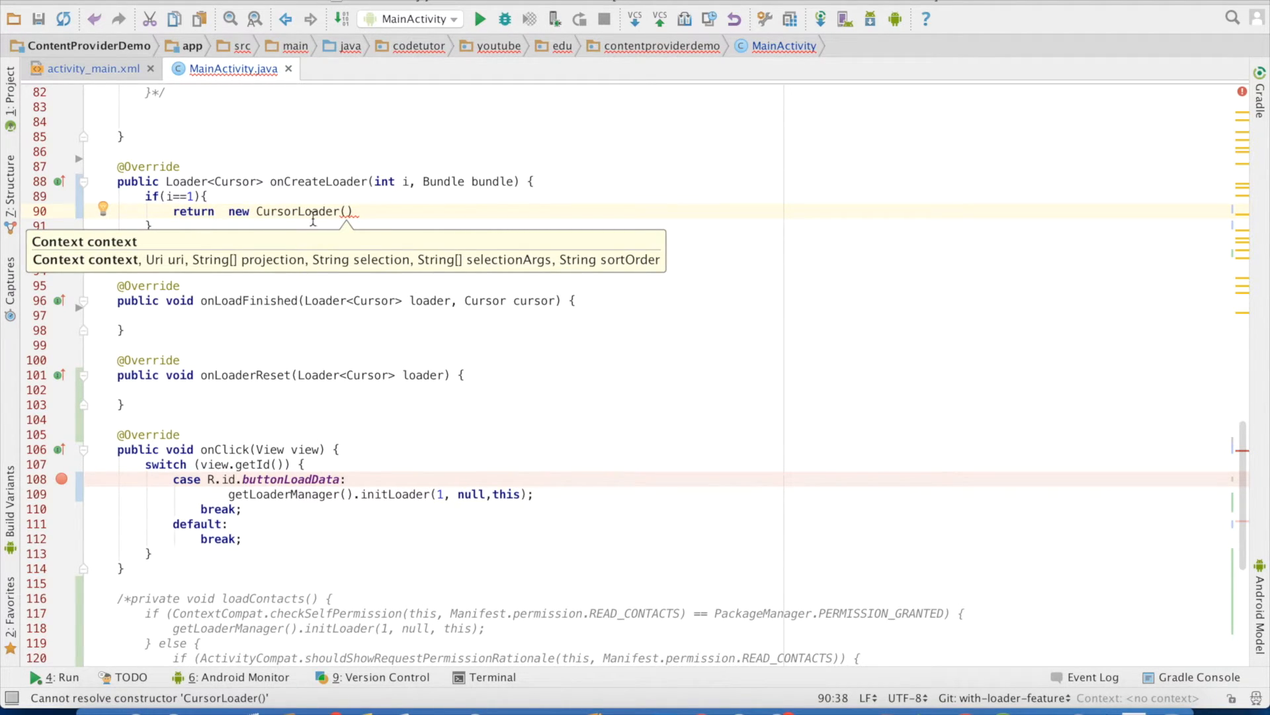
text(this)
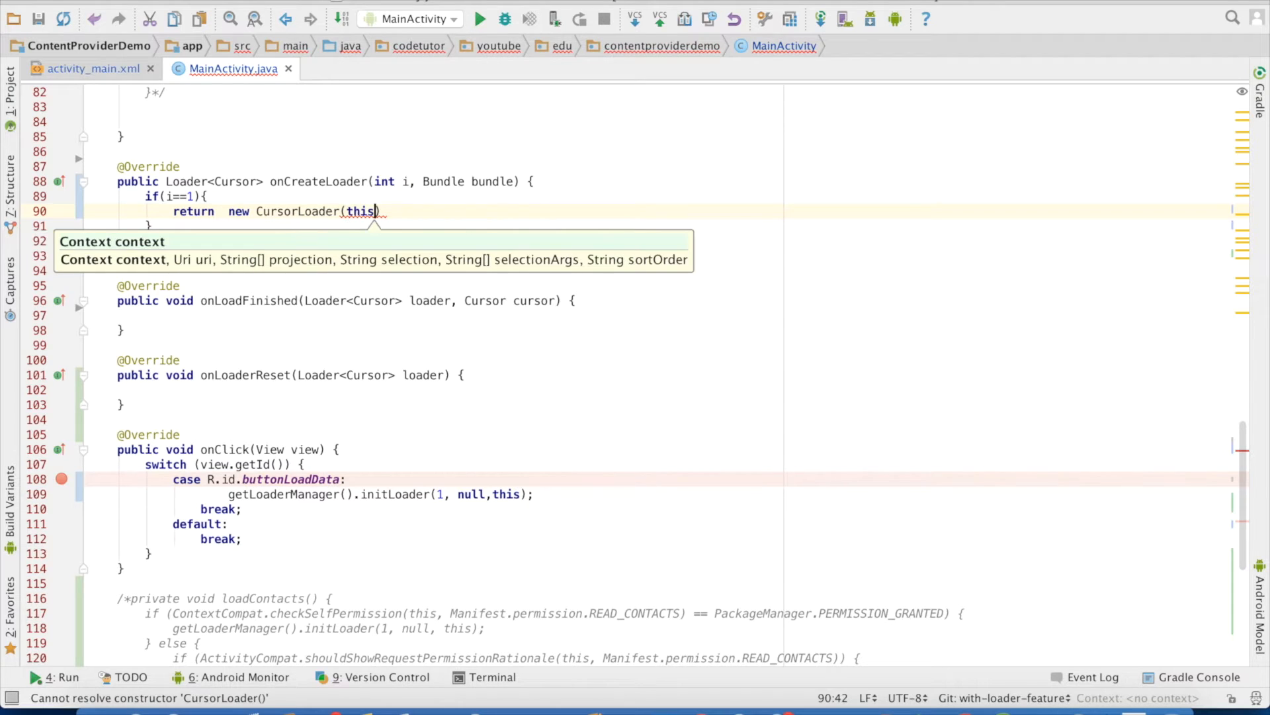
text(,)
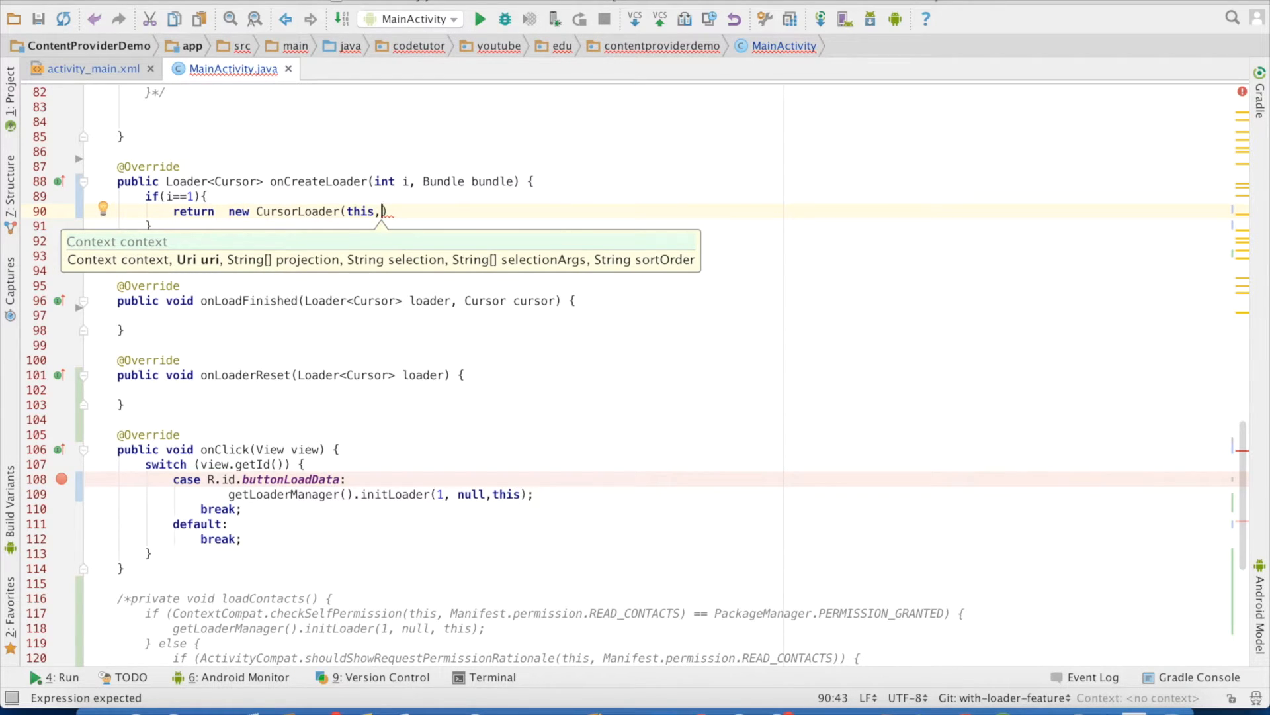
scroll(385, 210, up, 5)
scroll(385, 210, up, 3)
scroll(385, 210, up, 3)
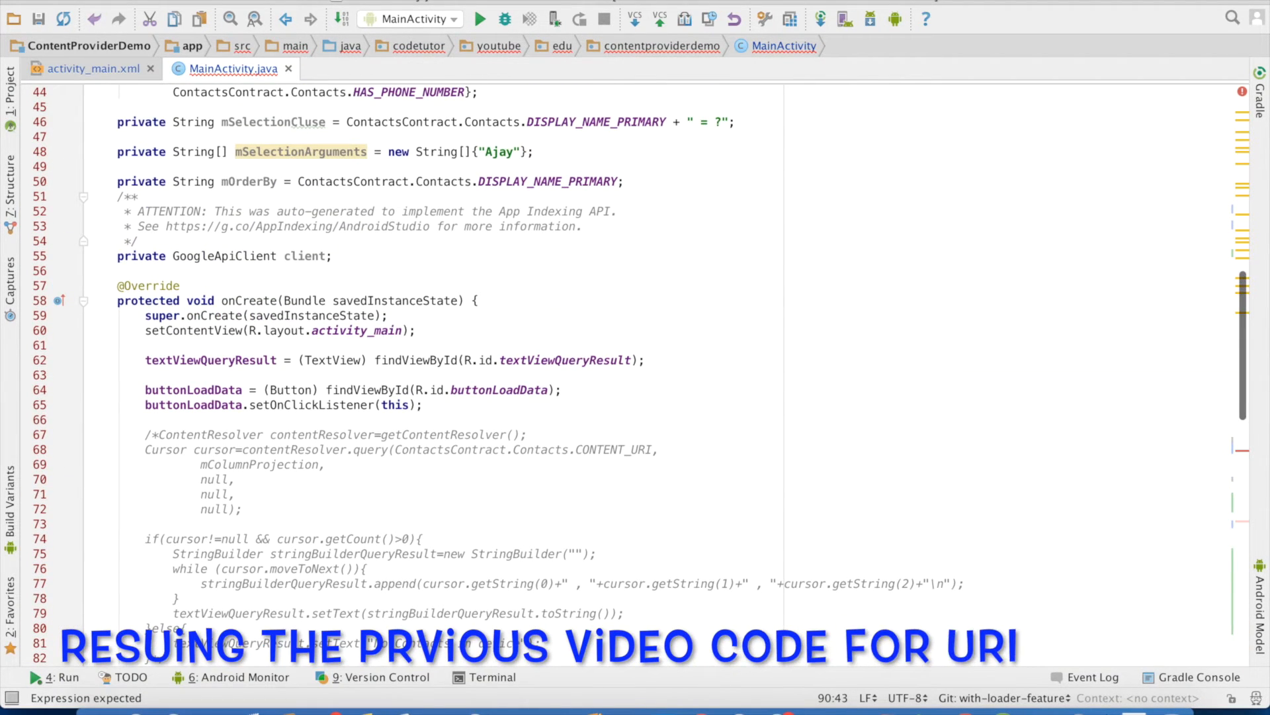
scroll(385, 298, up, 3)
scroll(386, 297, down, 5)
scroll(385, 298, down, 2)
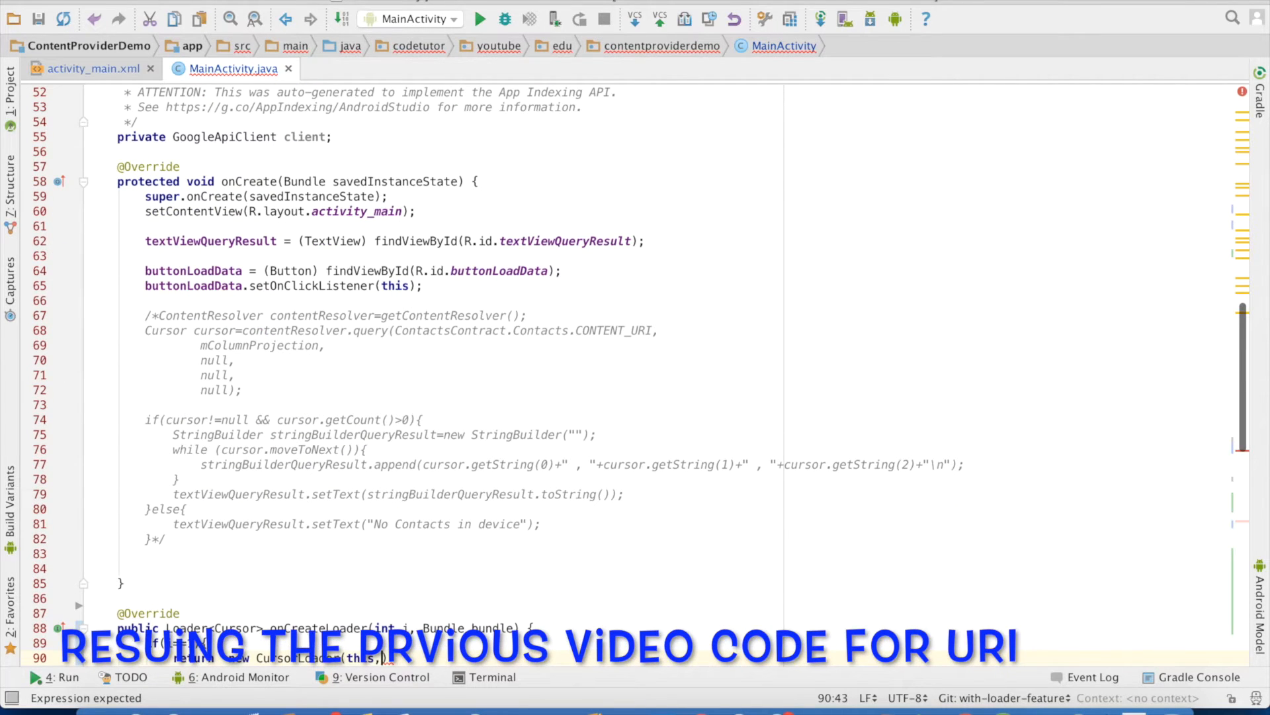
drag(394, 330, 651, 331)
key(ctrl+c)
scroll(650, 333, down, 4)
scroll(650, 333, down, 3)
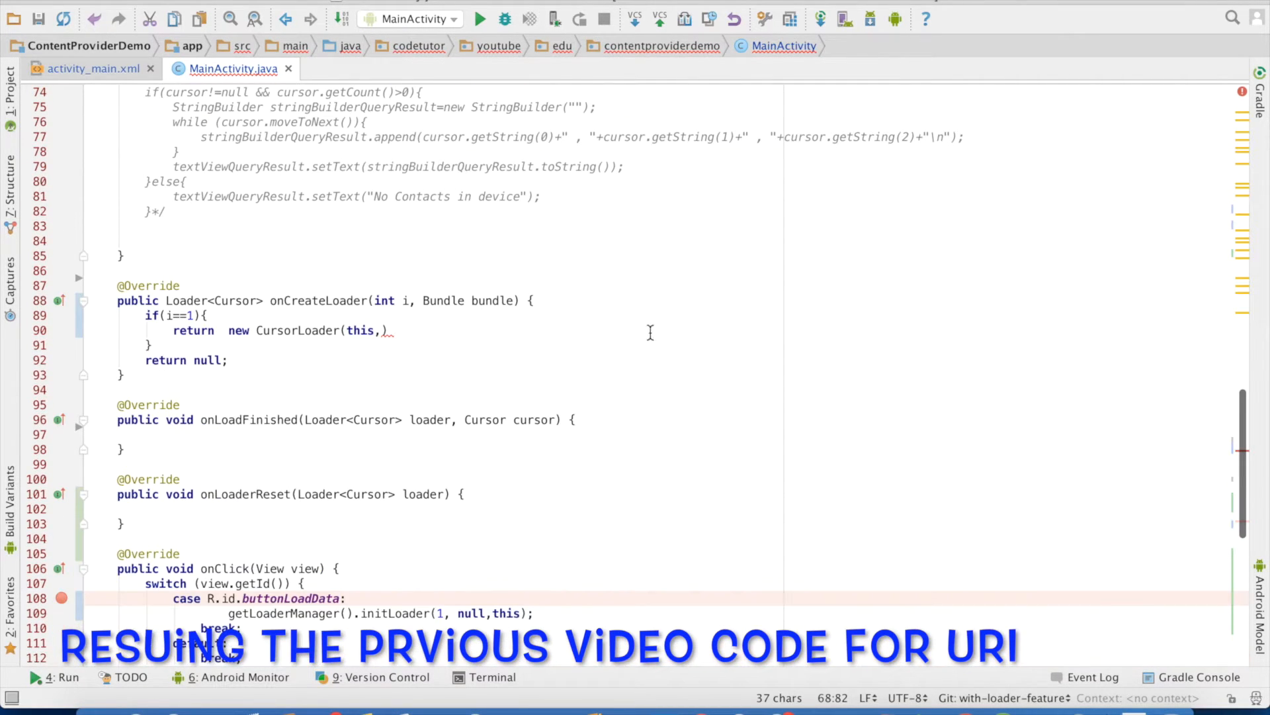
- Paste ContactsContract.Contacts.CONTENT_URI and mColumnProjection as the CursorLoader's URI and projection arguments
click(387, 331)
key(ctrl+v)
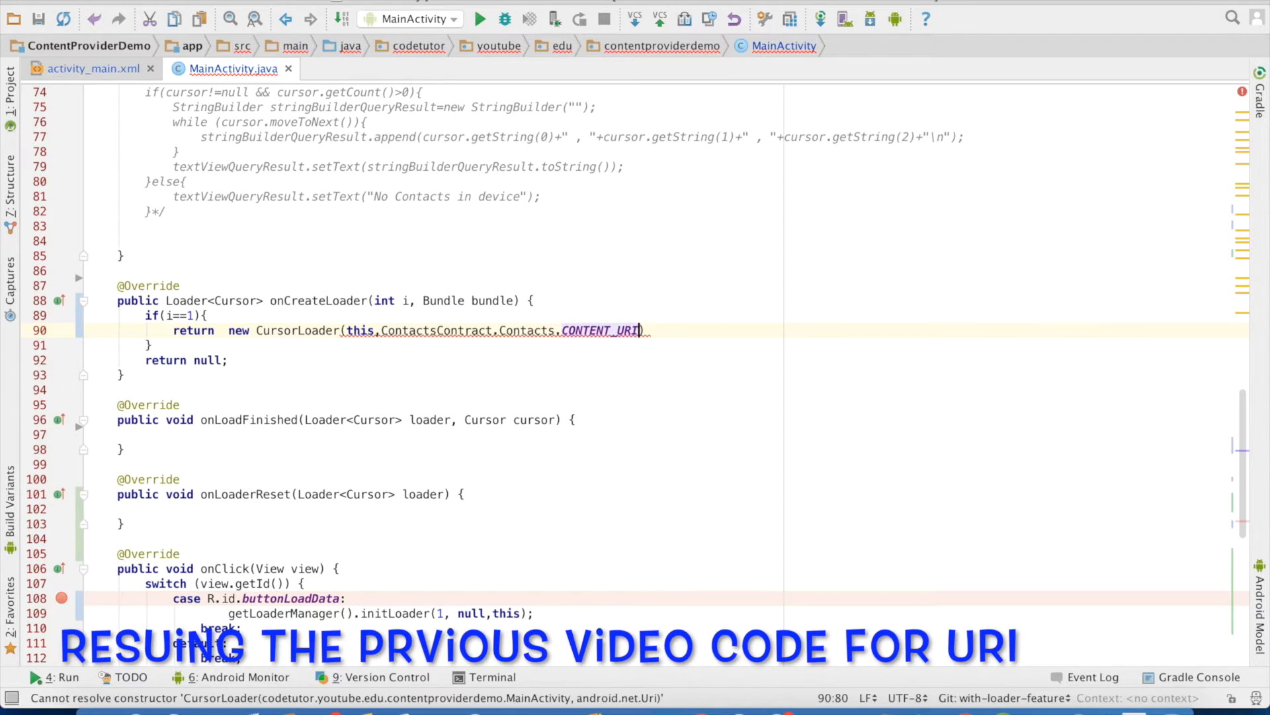
text(,)
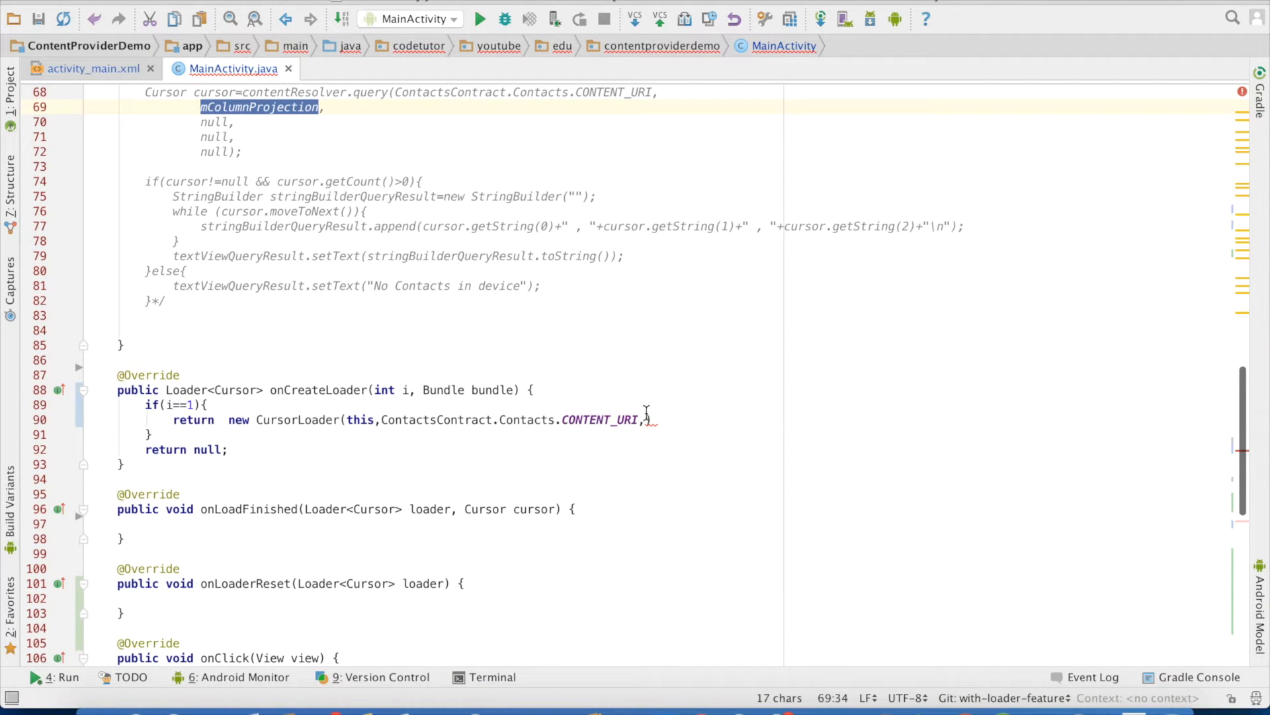
key(ctrl+c)
click(647, 419)
key(ctrl+v)
text(,)
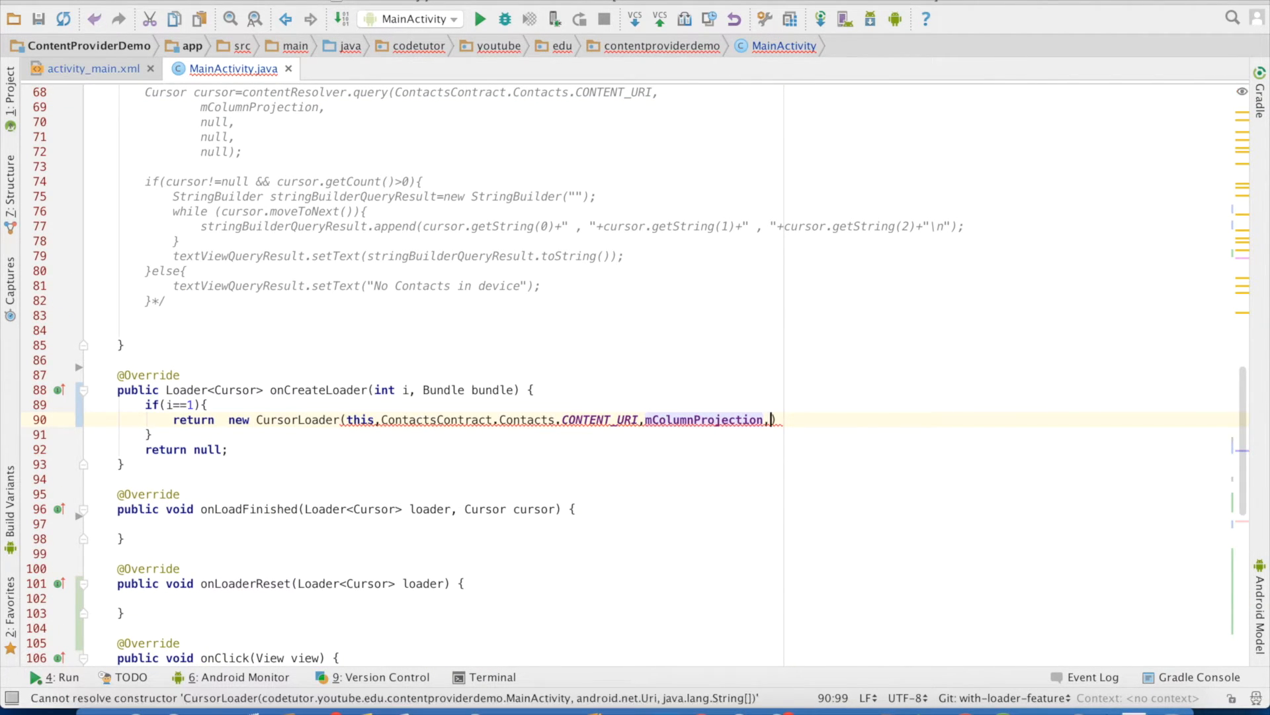
text( null,null,null)
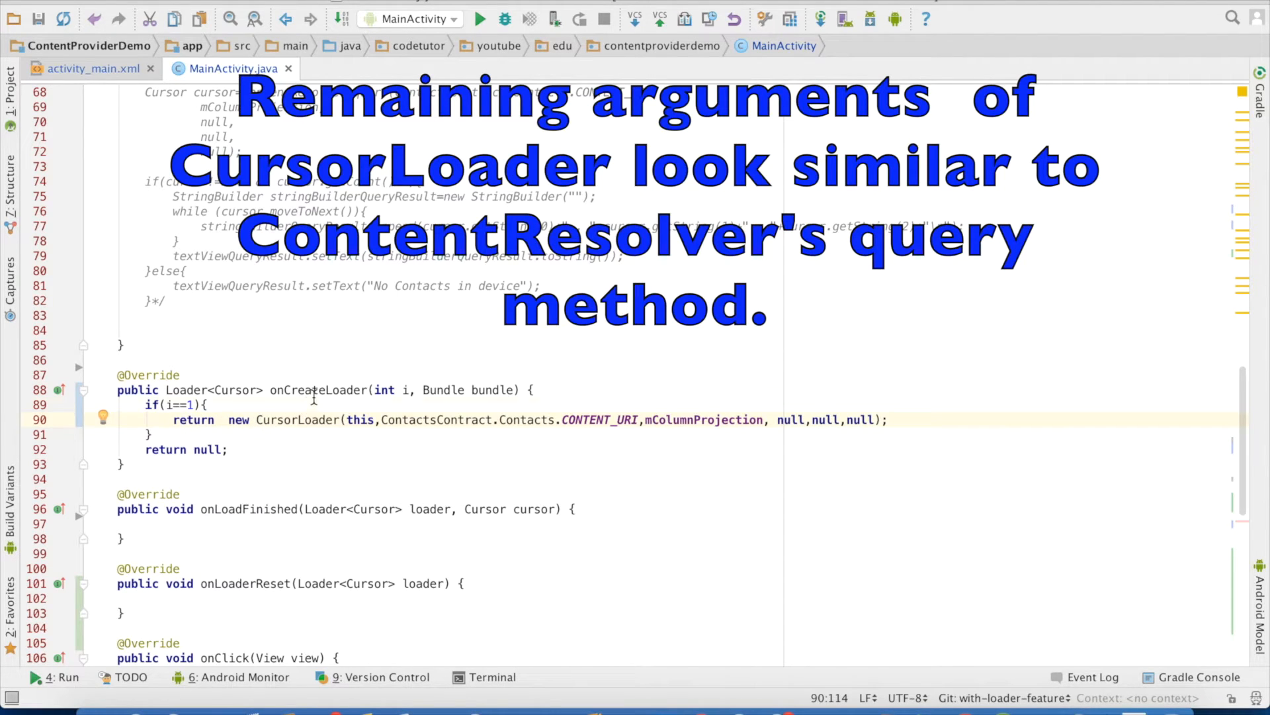
- Review the onCreateLoader condition, CursorLoader call and onLoadFinished method by highlighting them
double_click(317, 390)
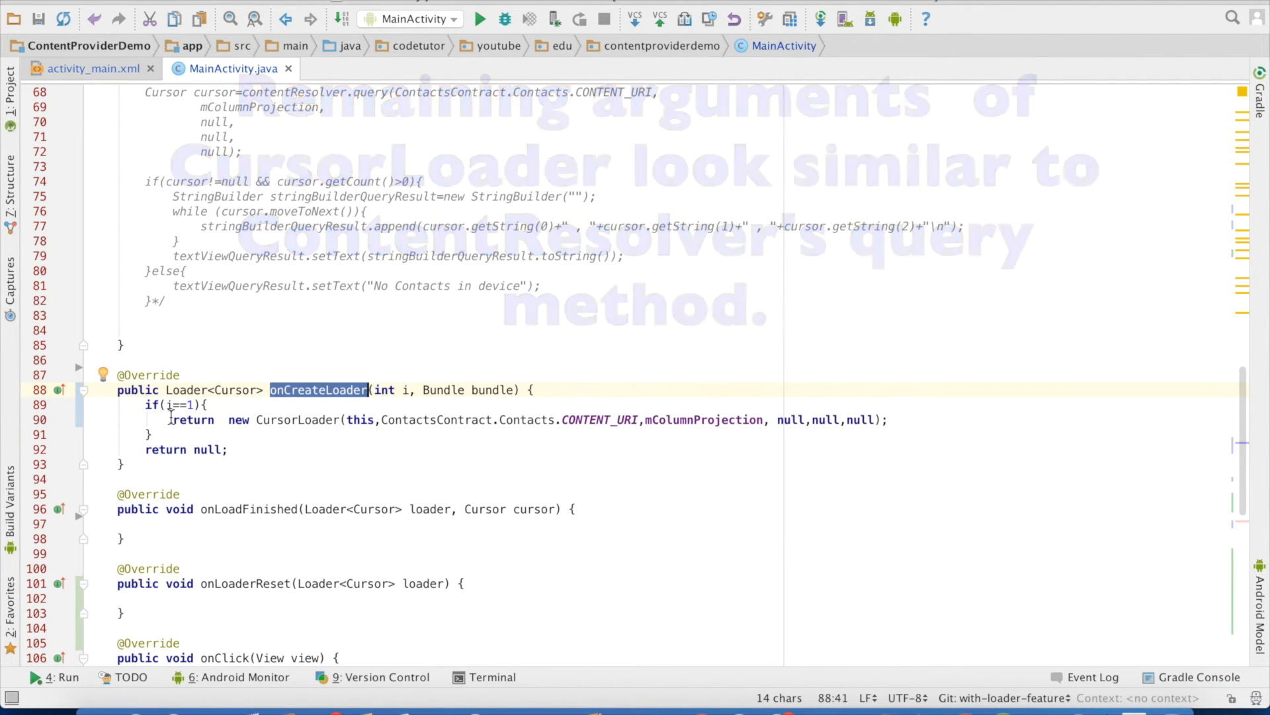
drag(163, 404, 197, 406)
click(305, 420)
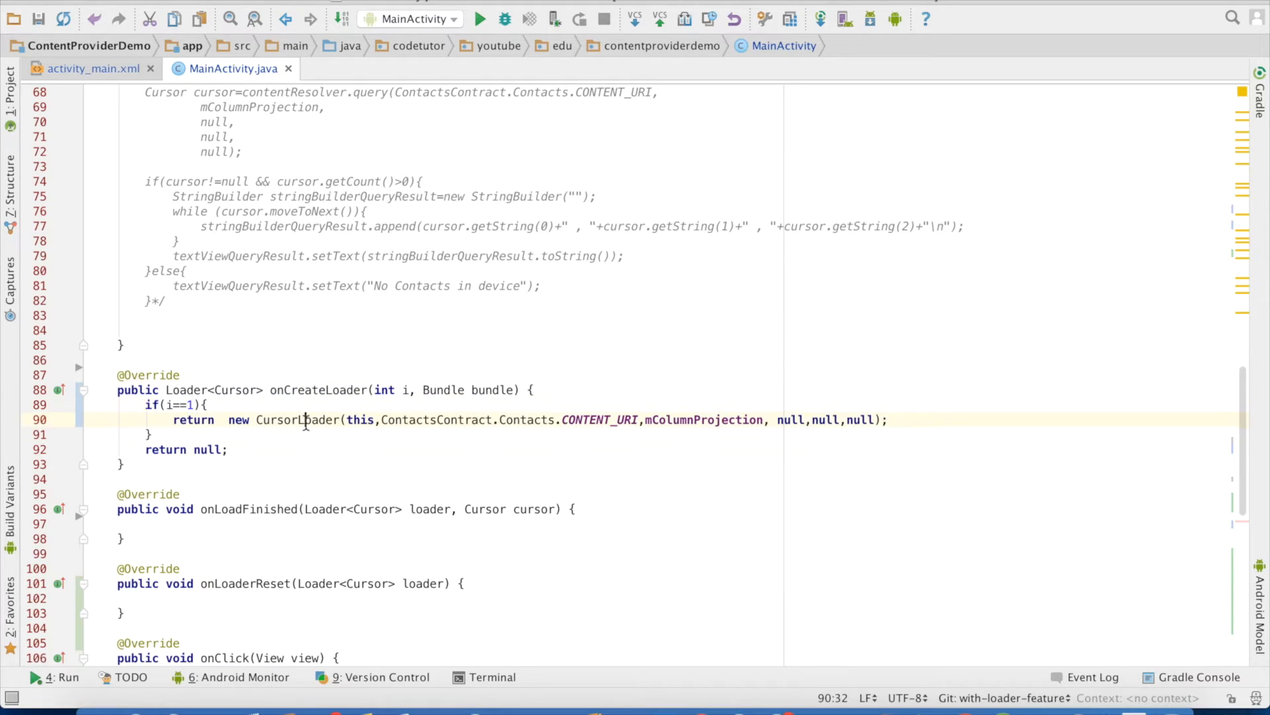
double_click(305, 419)
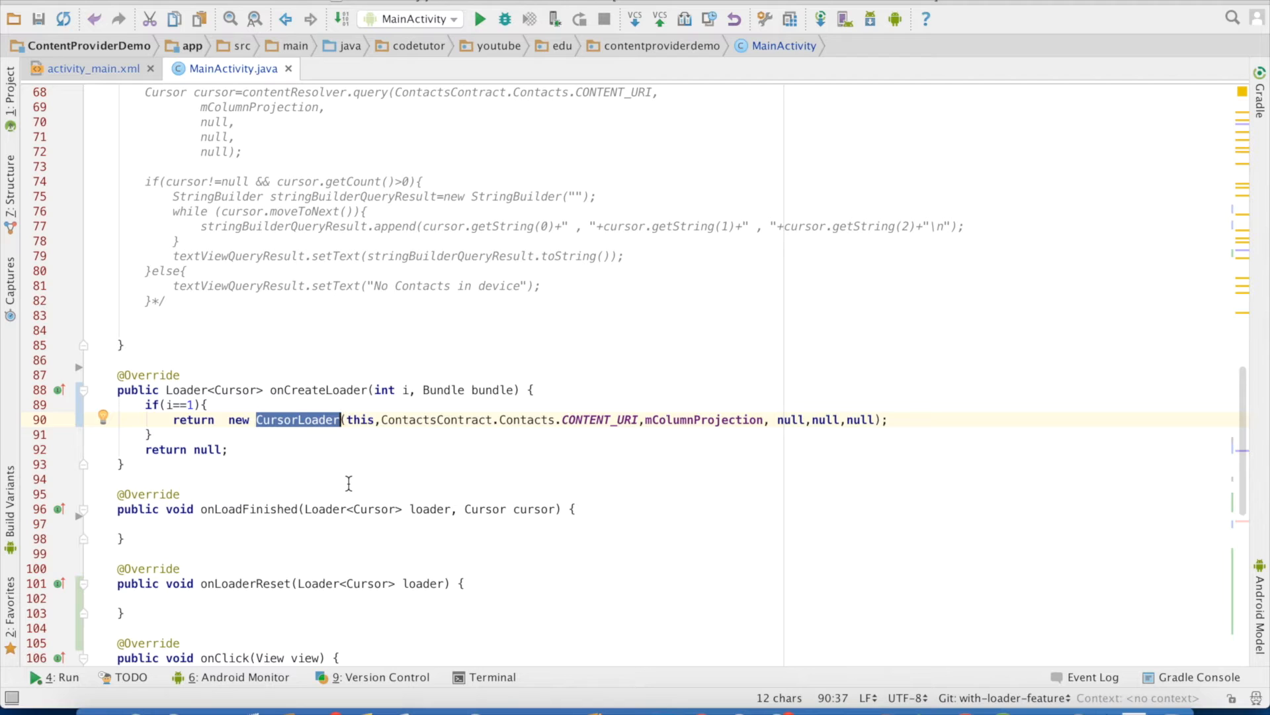
triple_click(284, 509)
click(264, 511)
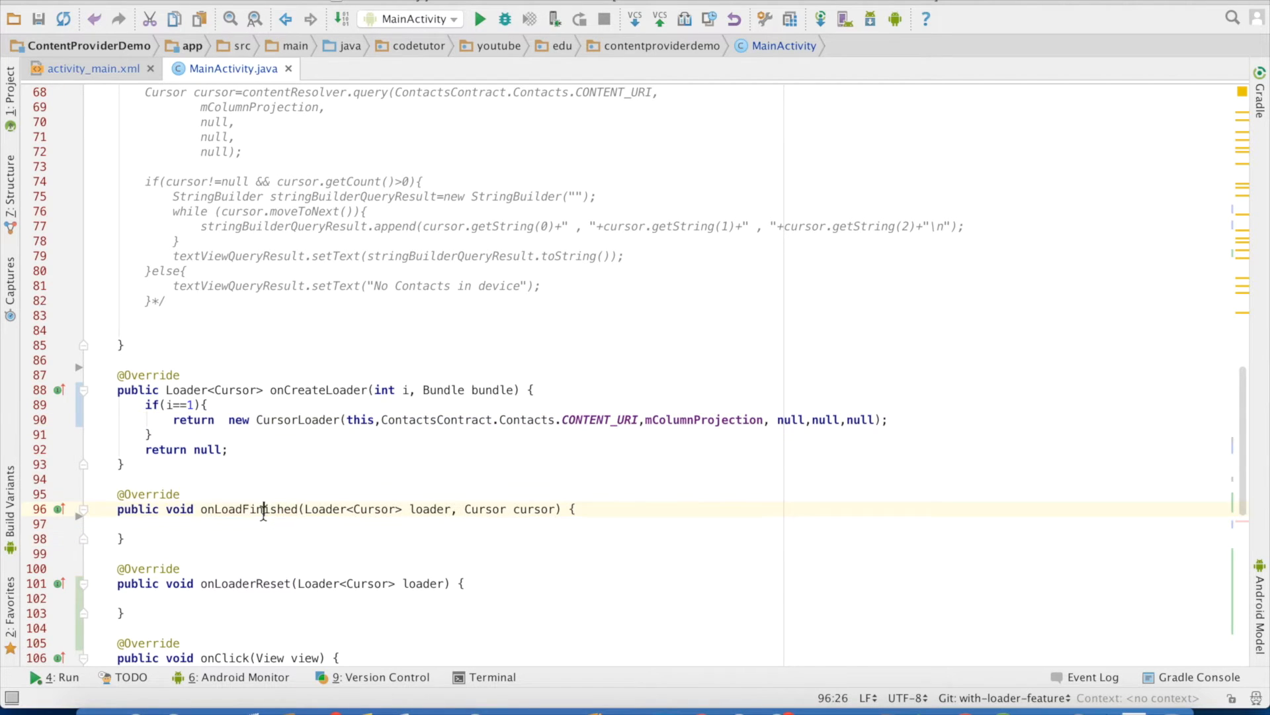
double_click(263, 511)
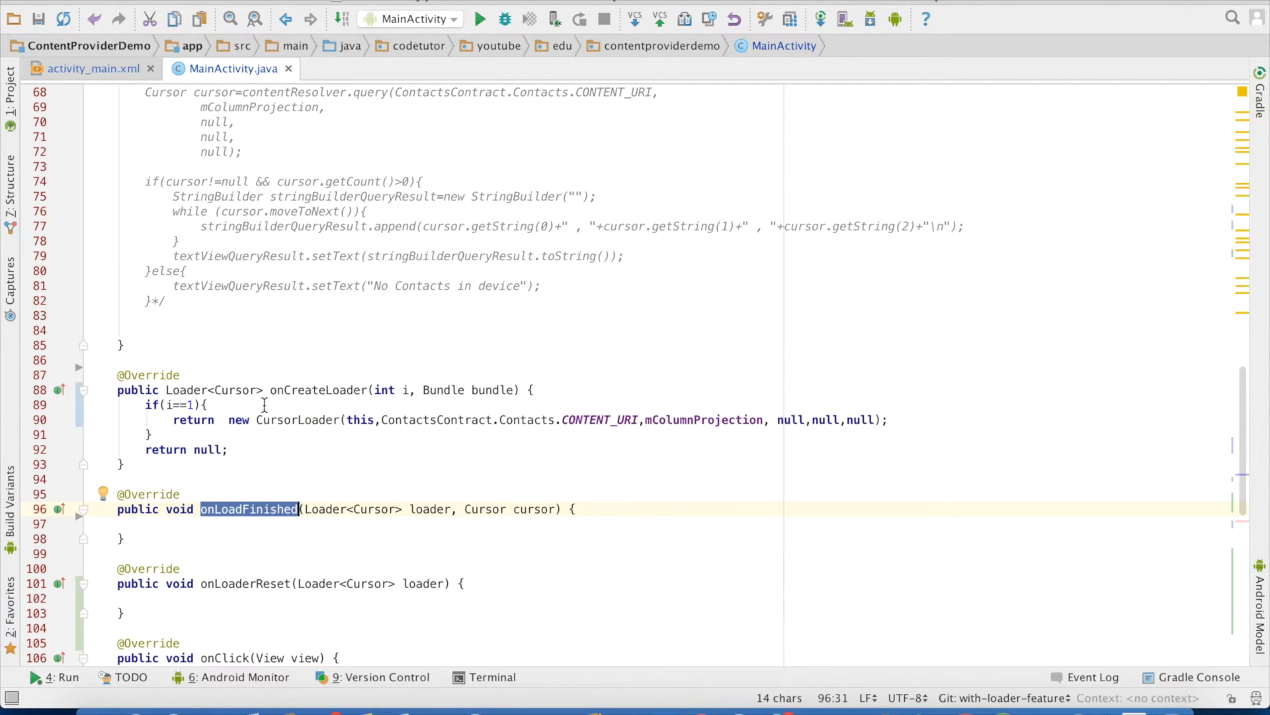
scroll(262, 477, up, 1)
mouse_move(145, 211)
mouse_down()
mouse_move(194, 226)
mouse_move(151, 329)
mouse_up()
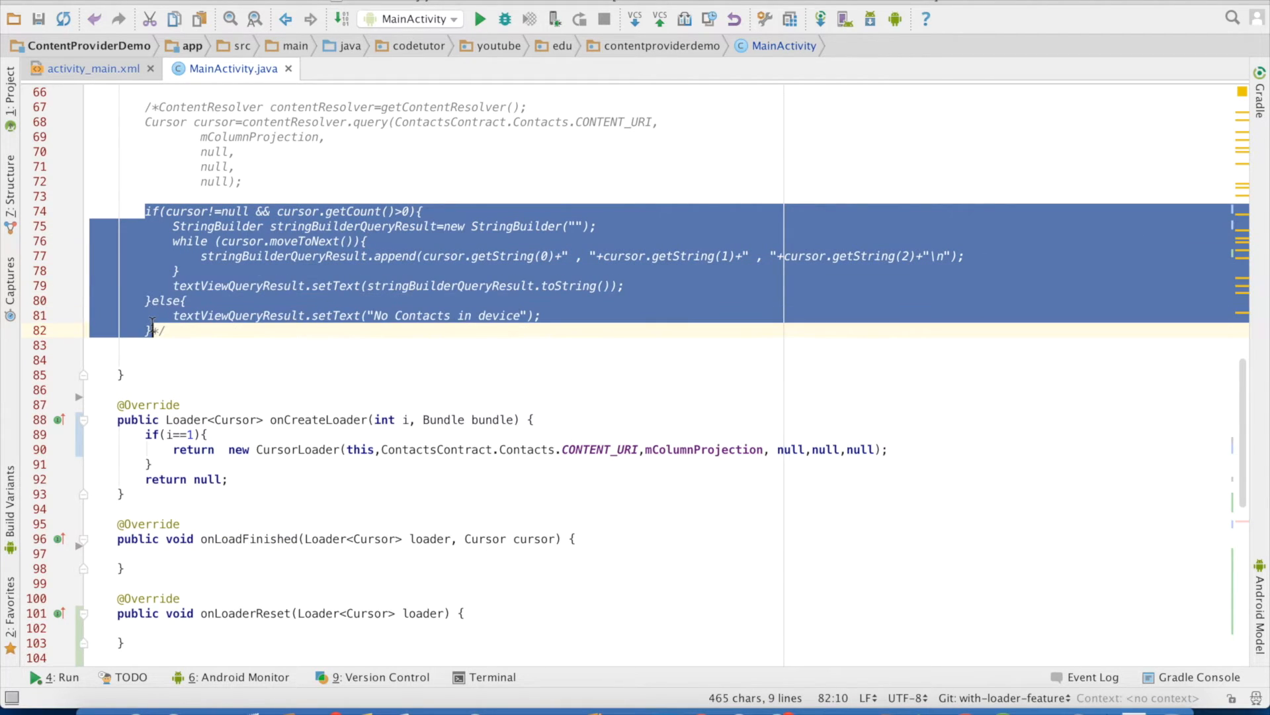
- Paste the cursor-handling if/else block into onLoadFinished's body
click(256, 553)
key(ctrl+v)
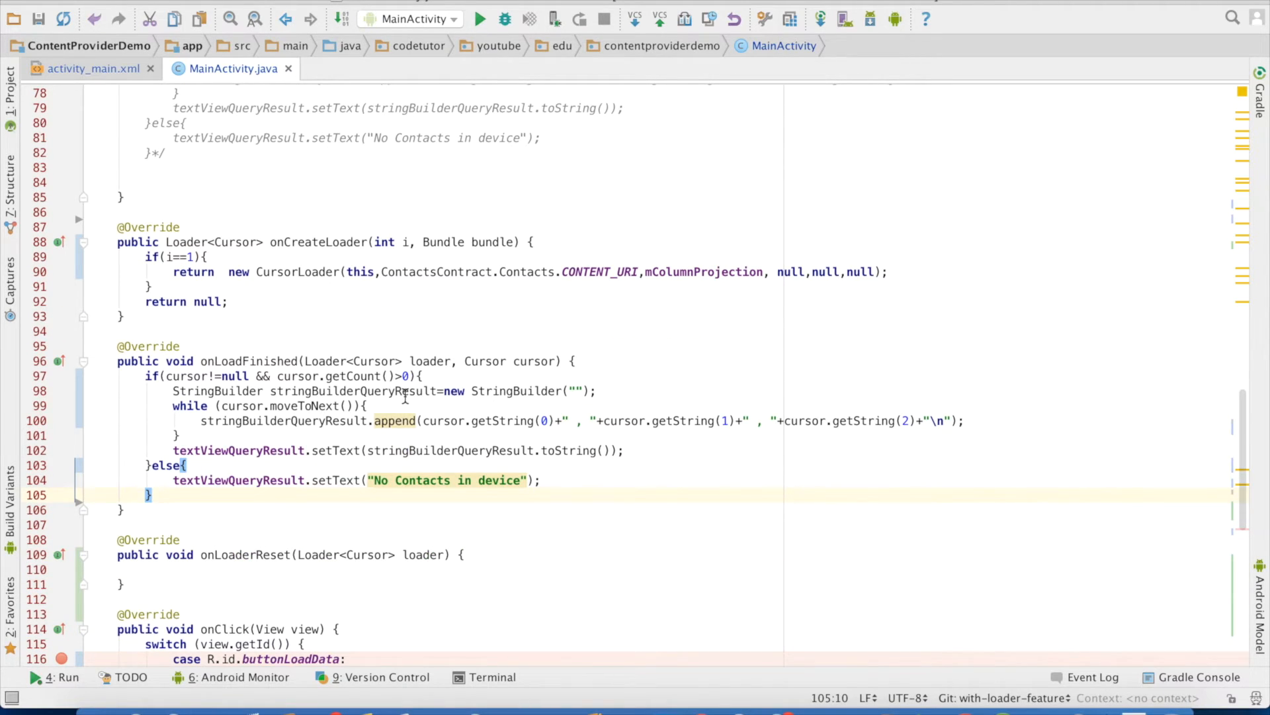
scroll(635, 298, up, 12)
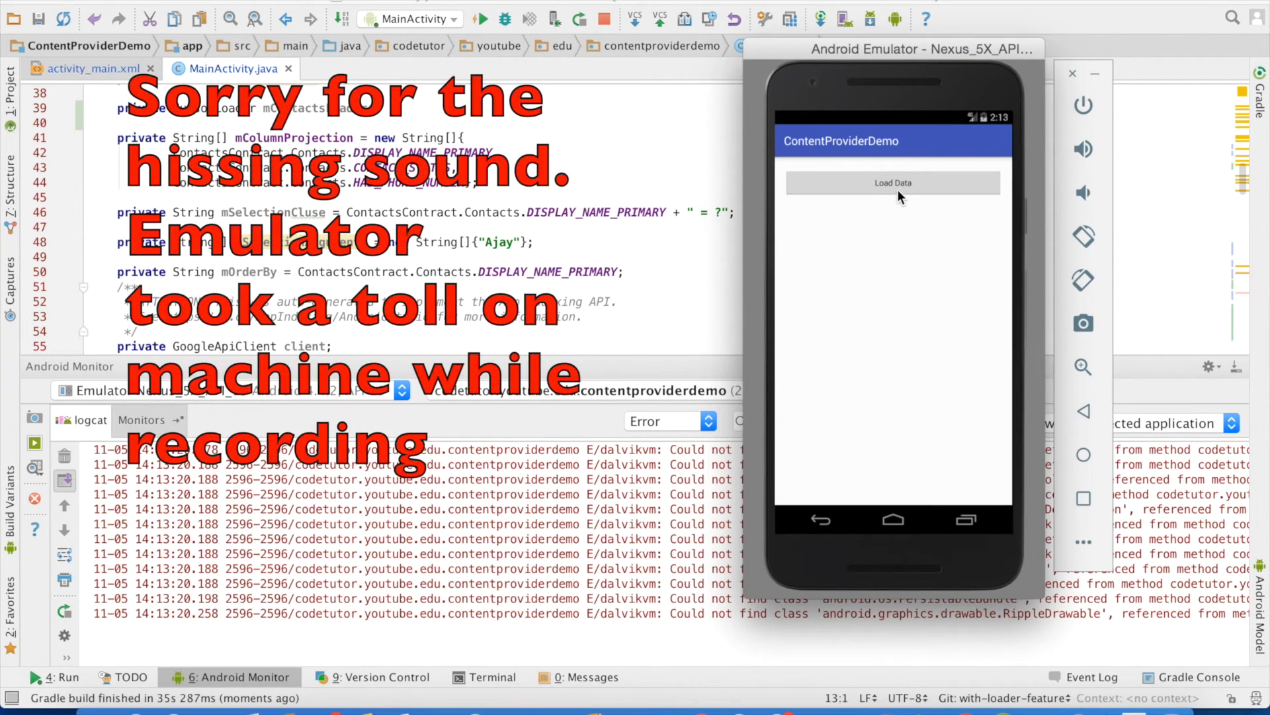
- Tap Load Data in the running app to list the contacts, then enlarge the code editor
click(893, 183)
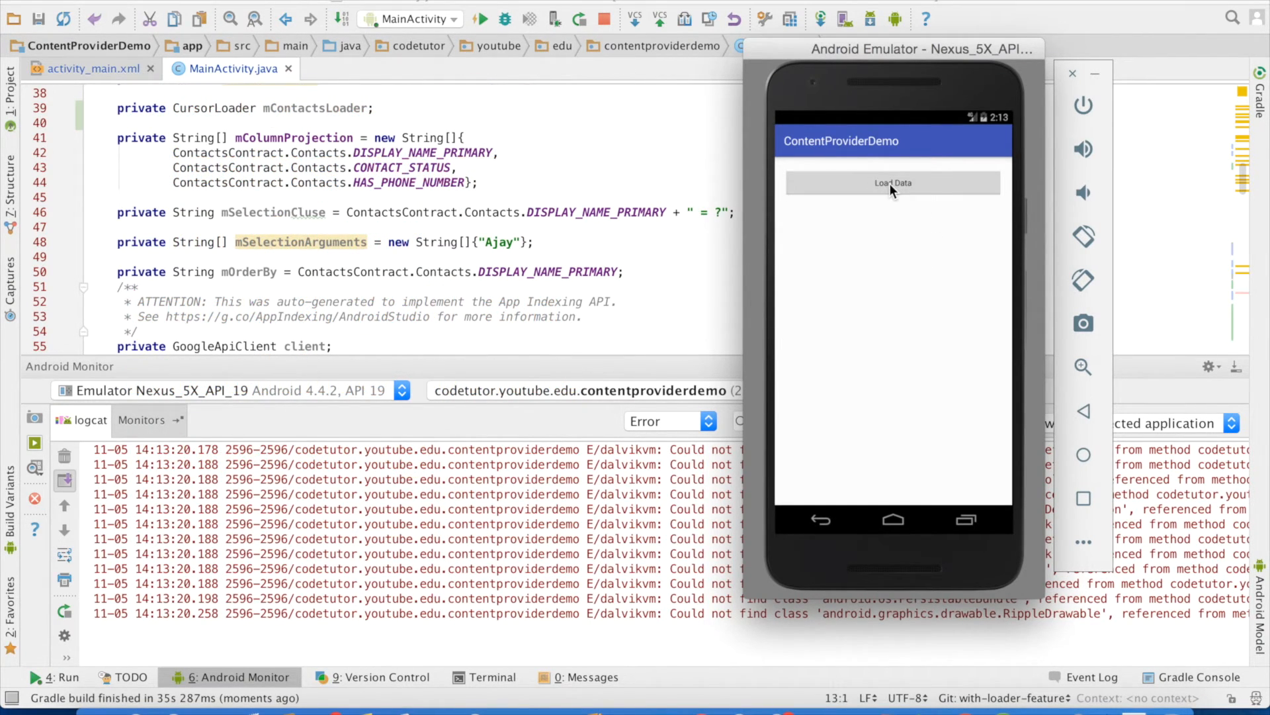
double_click(237, 70)
scroll(375, 328, down, 12)
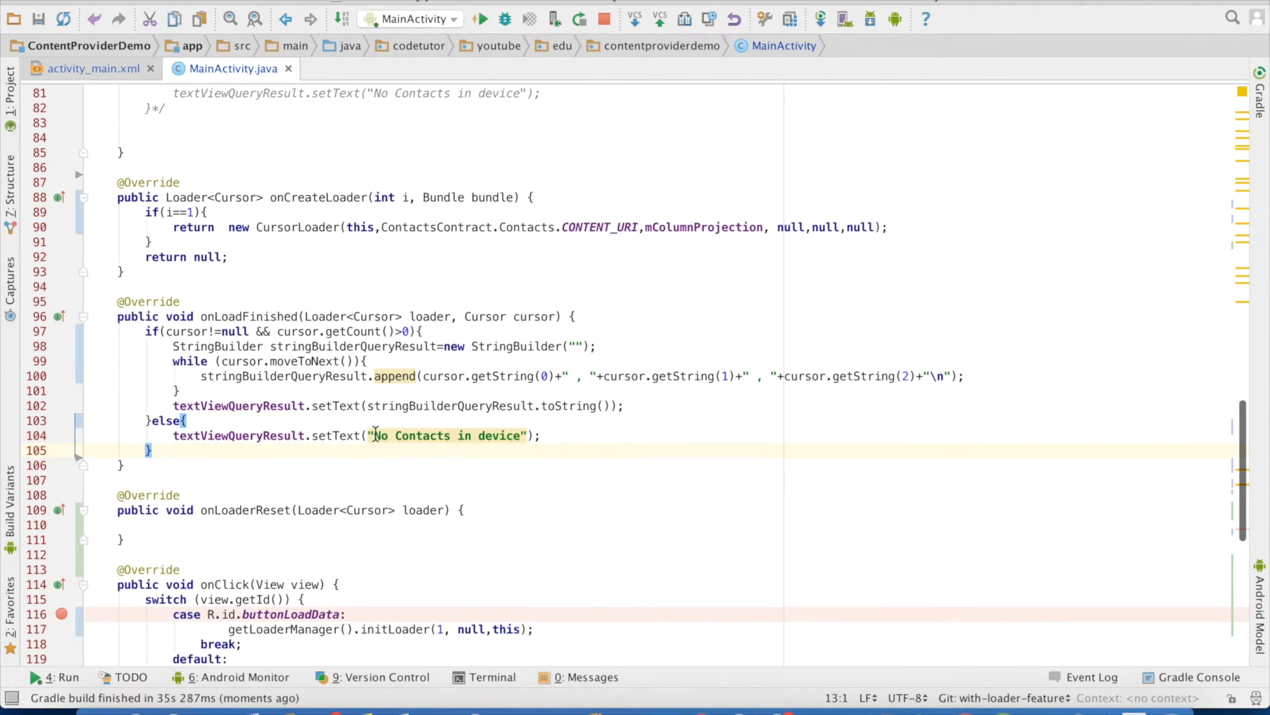
scroll(375, 433, down, 8)
scroll(313, 373, up, 5)
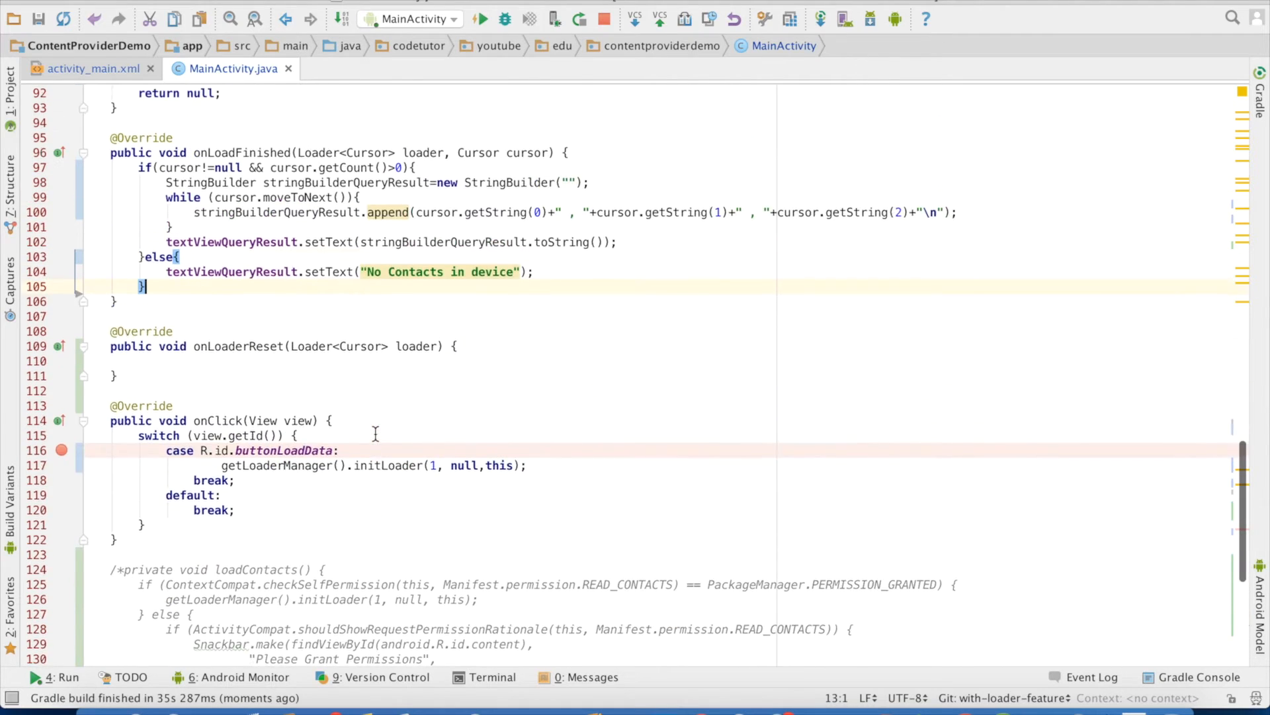
- Jump to the firstTimeLoaded field declaration from its usage in MainActivity
double_click(298, 257)
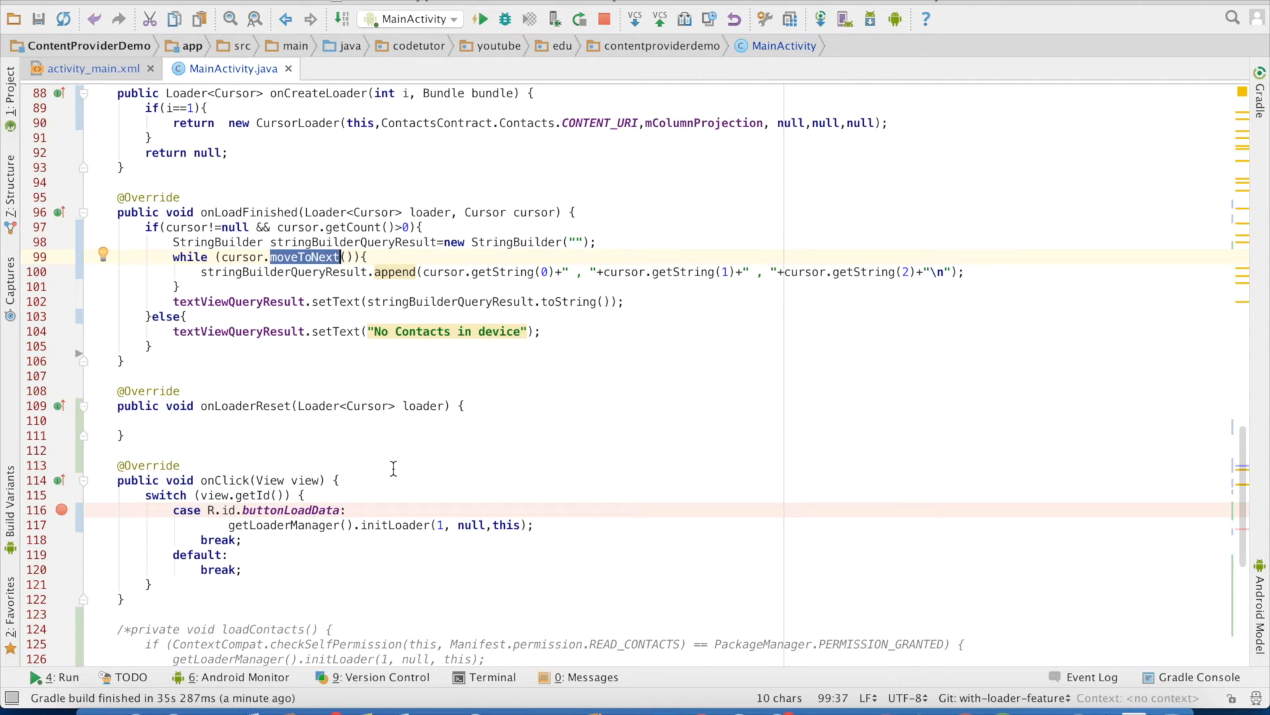
double_click(282, 329)
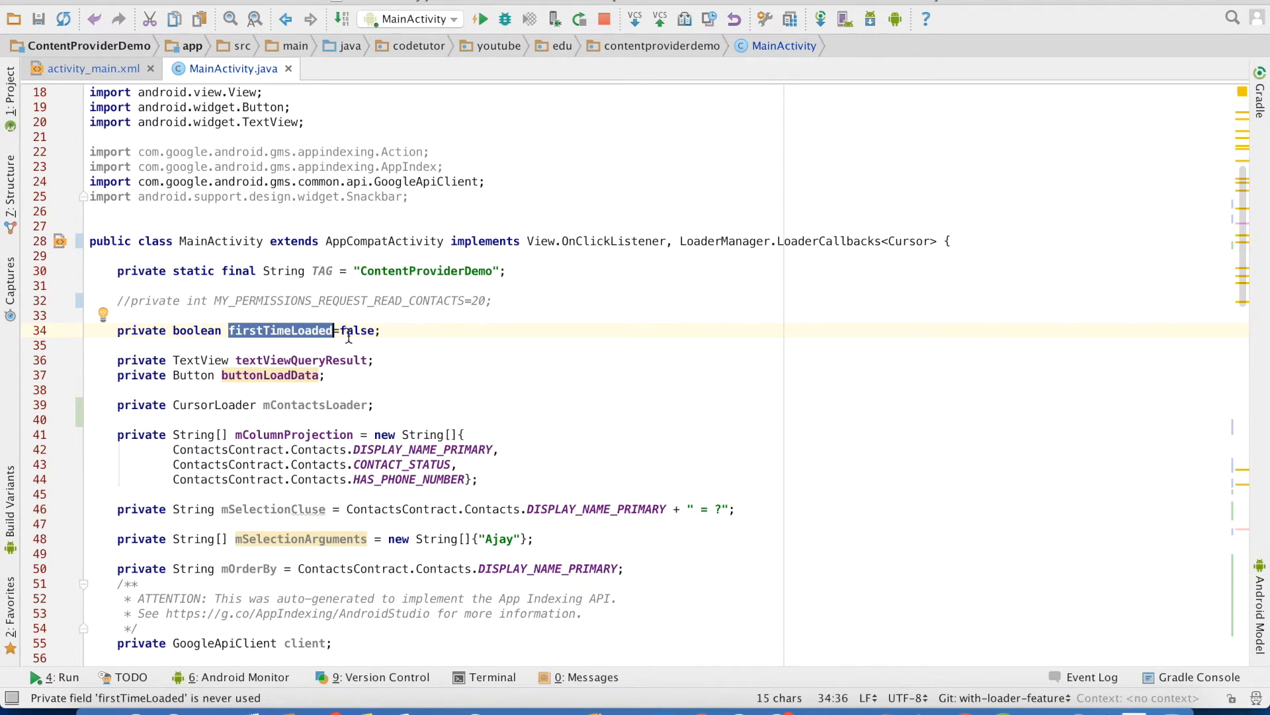
scroll(349, 338, down, 10)
scroll(349, 338, down, 10)
- Wrap initLoader in if(firstTimeLoaded==false) and set firstTimeLoaded=true after it
click(354, 403)
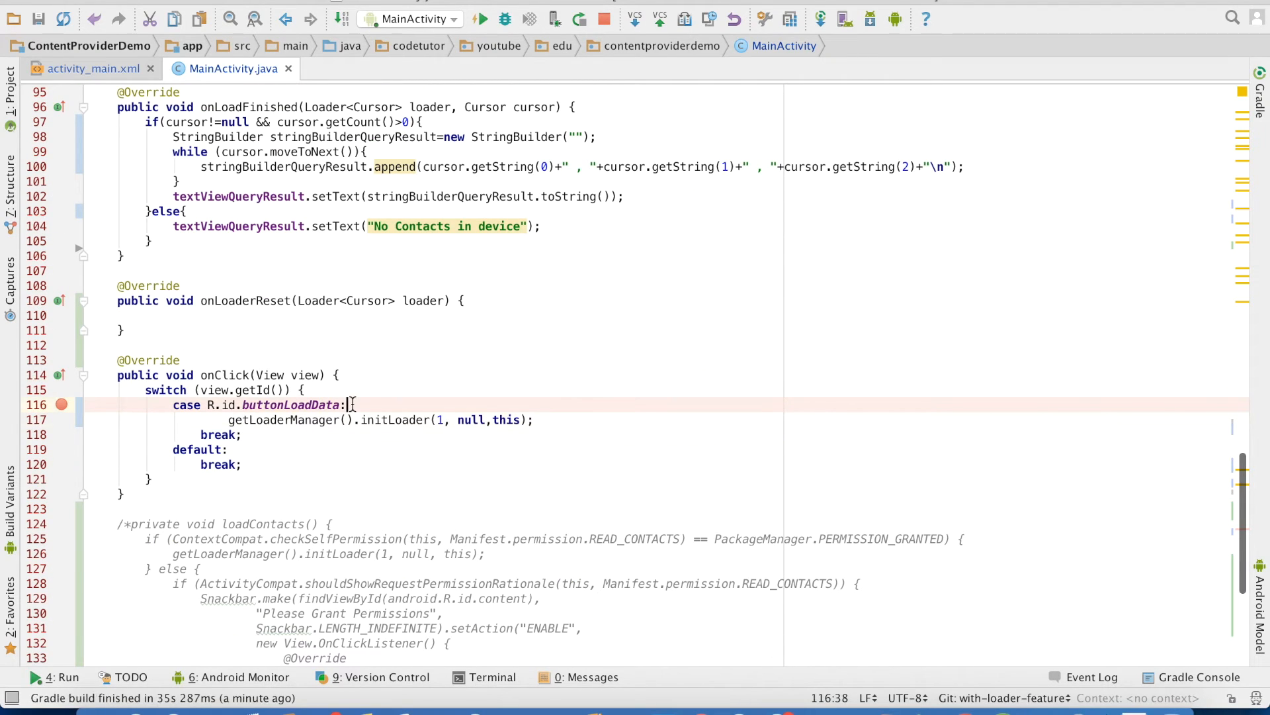
key(Return)
text(if()
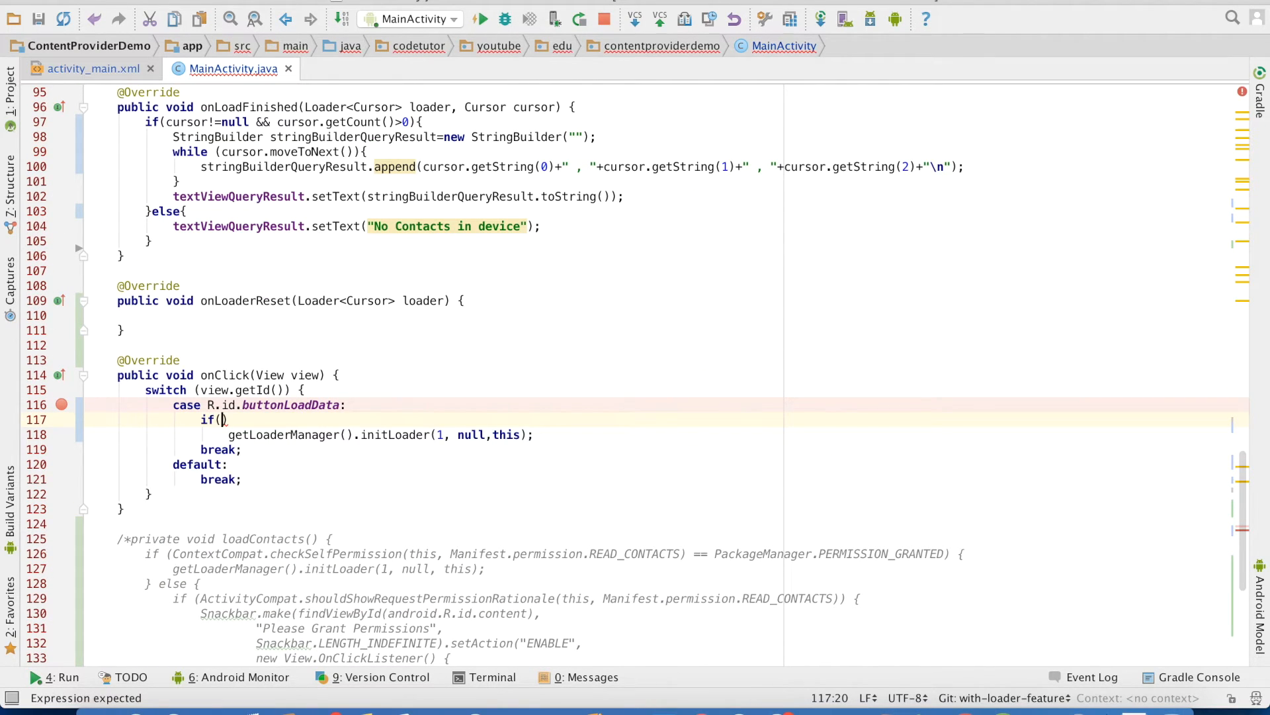
text(firstTimeLoaded==false){)
key(Return)
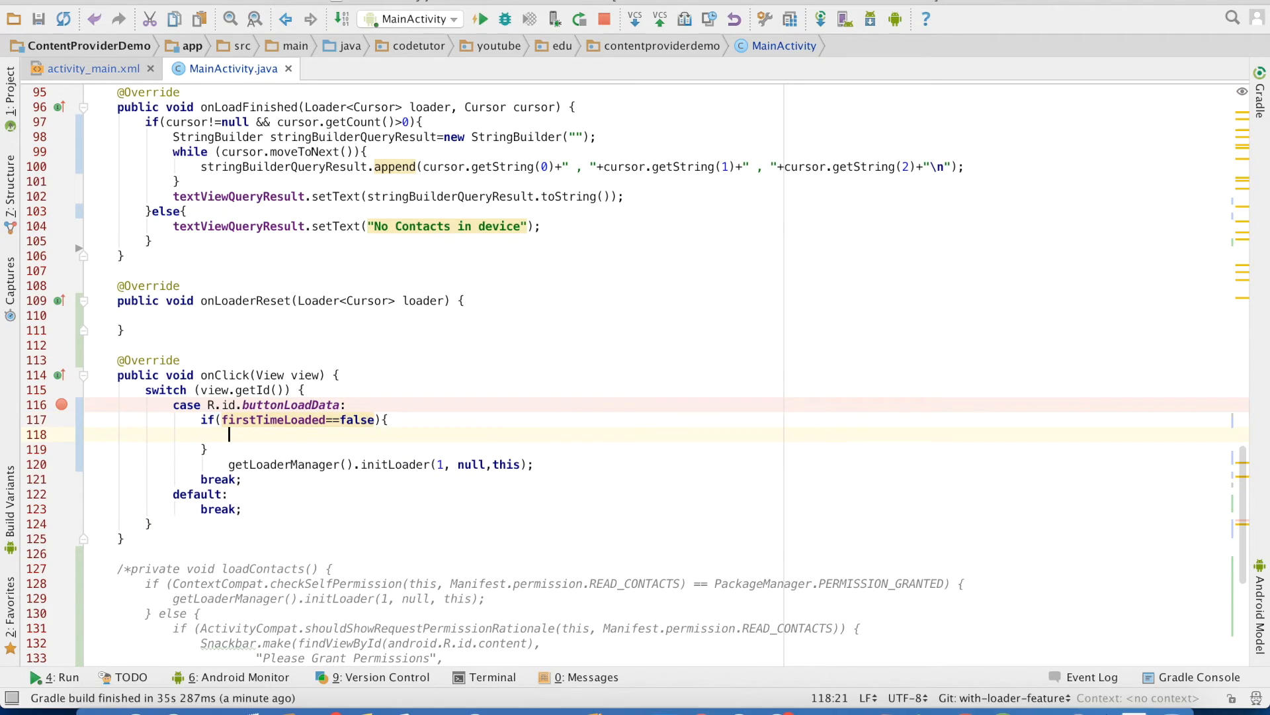
drag(228, 463, 534, 463)
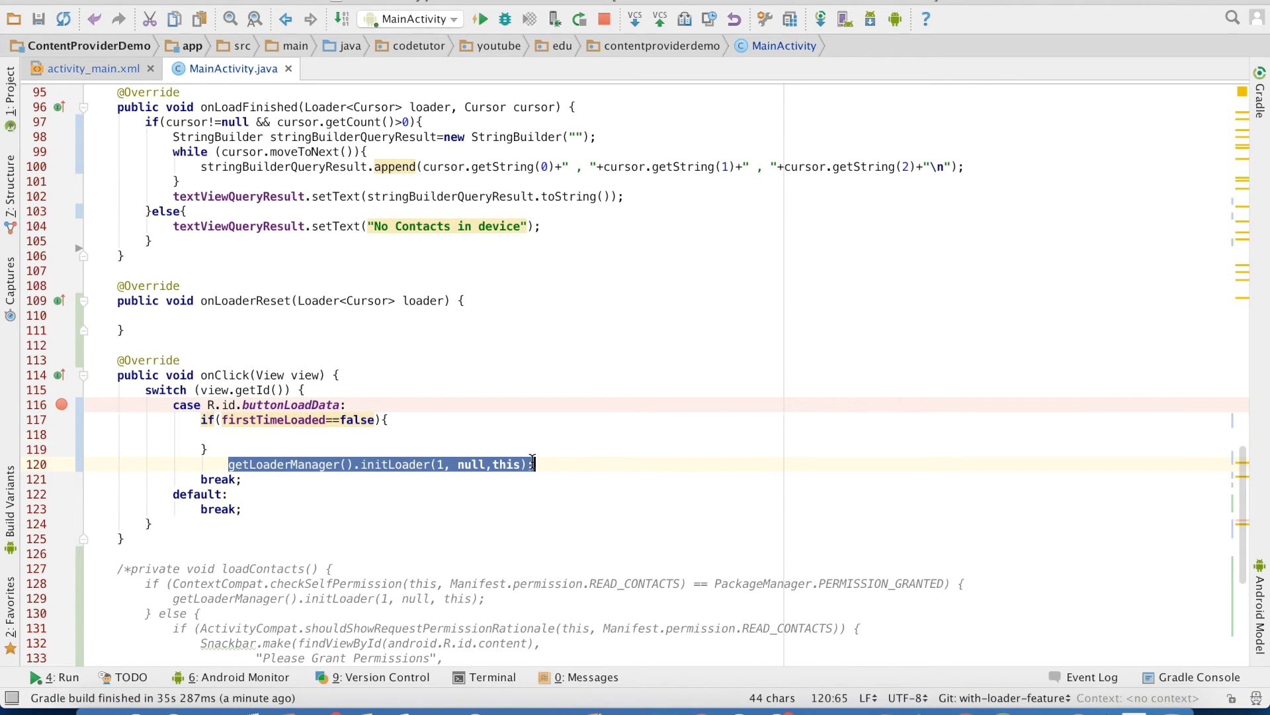
drag(398, 463, 398, 434)
key(Return)
text(fi)
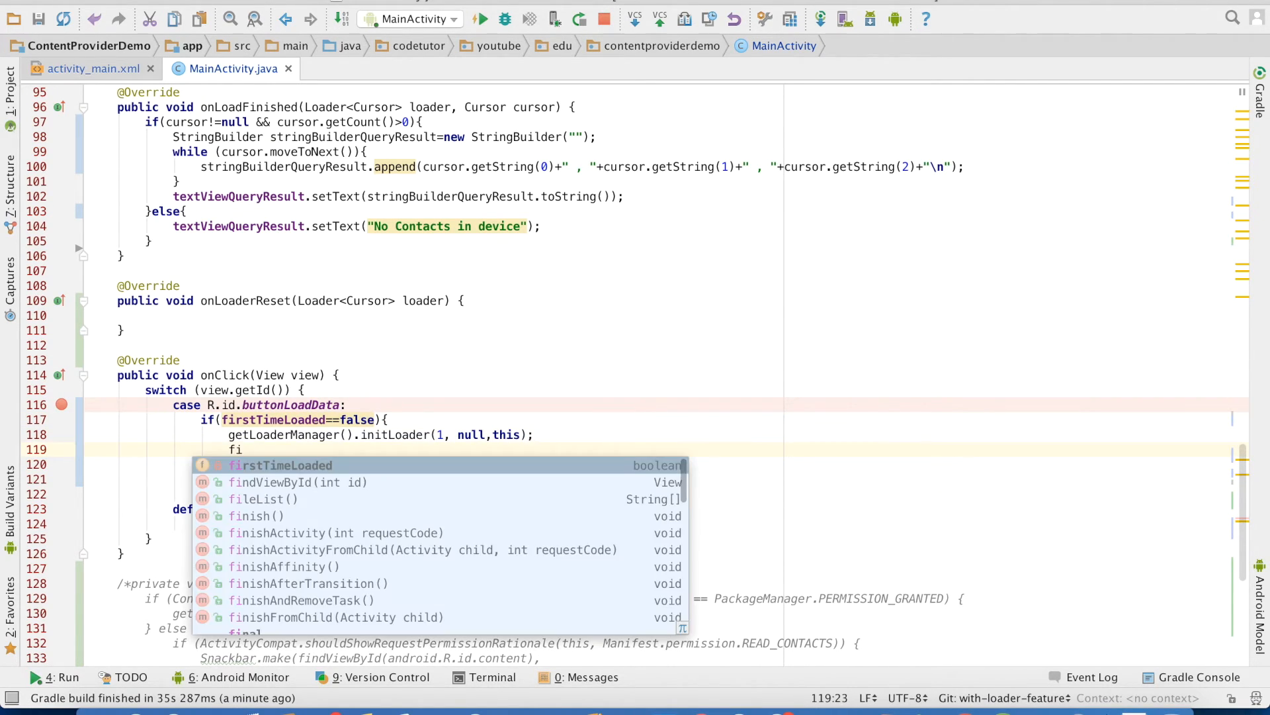
key(Return)
text(=true;)
- Add else branch calling getLoaderManager().restartLoader(1, null, this)
key(Down)
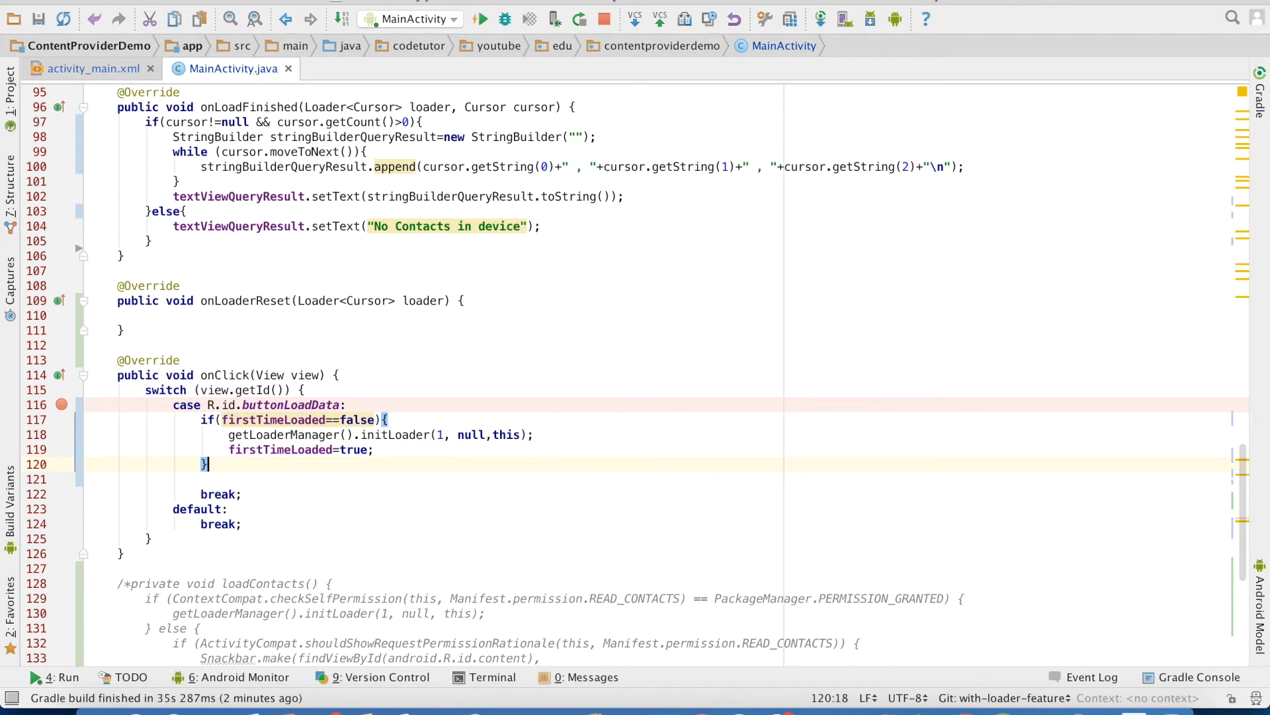
text(else{)
key(Return)
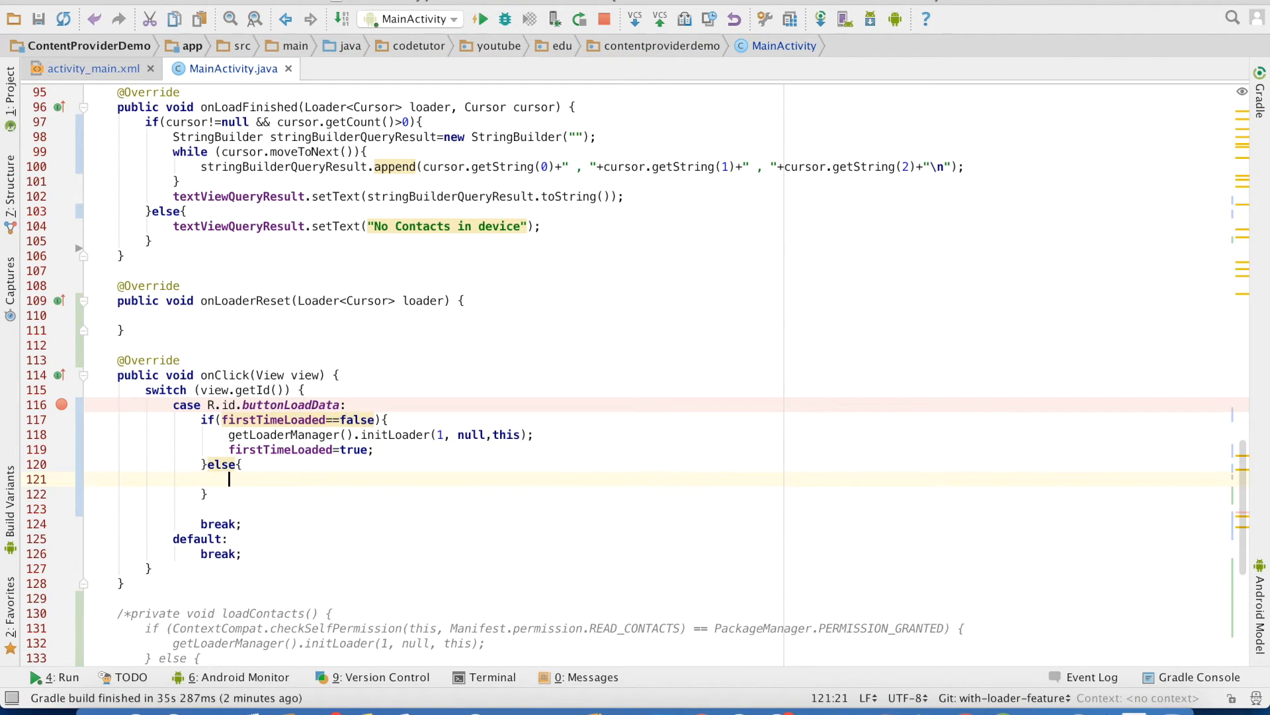
text(get)
key(Return)
text(.)
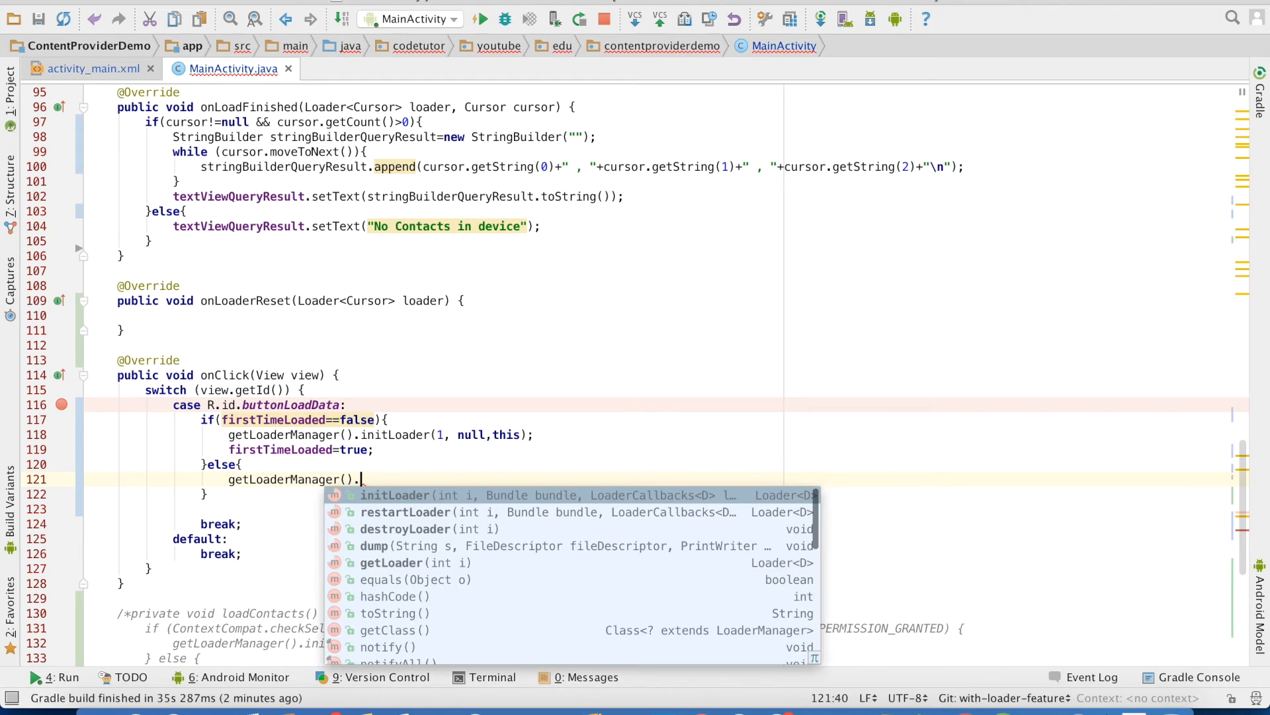
key(Down)
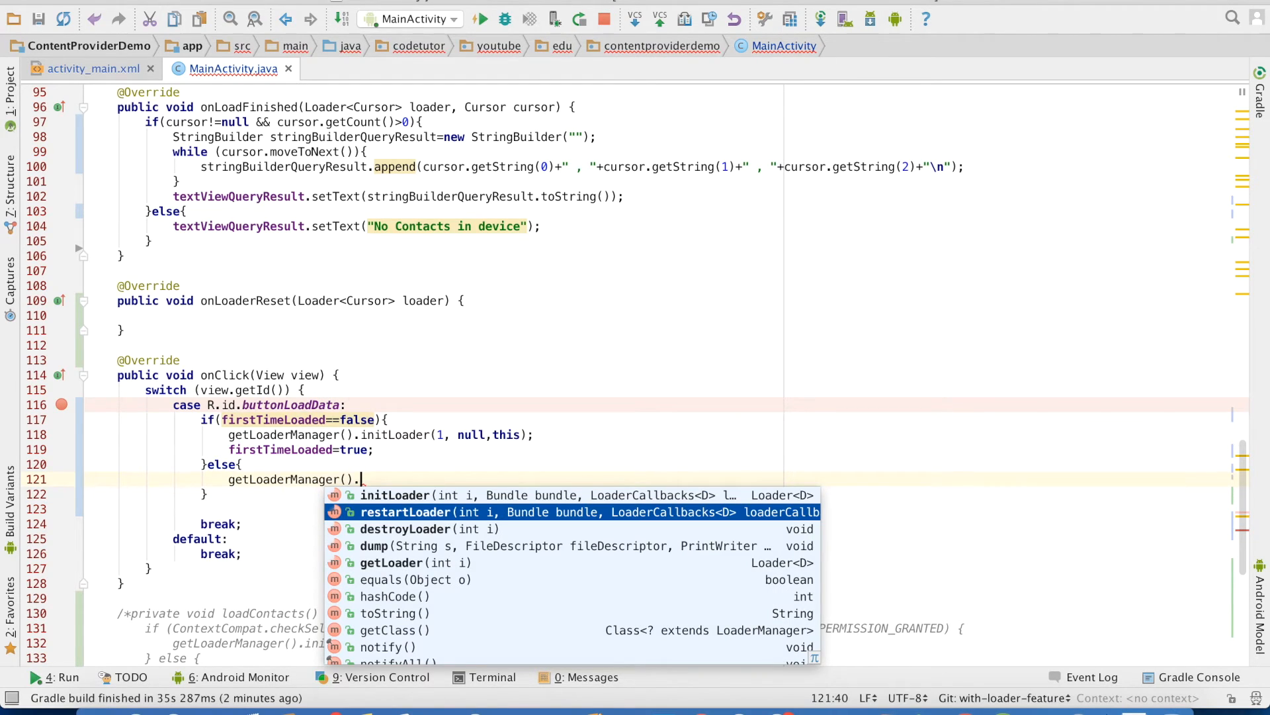
key(Return)
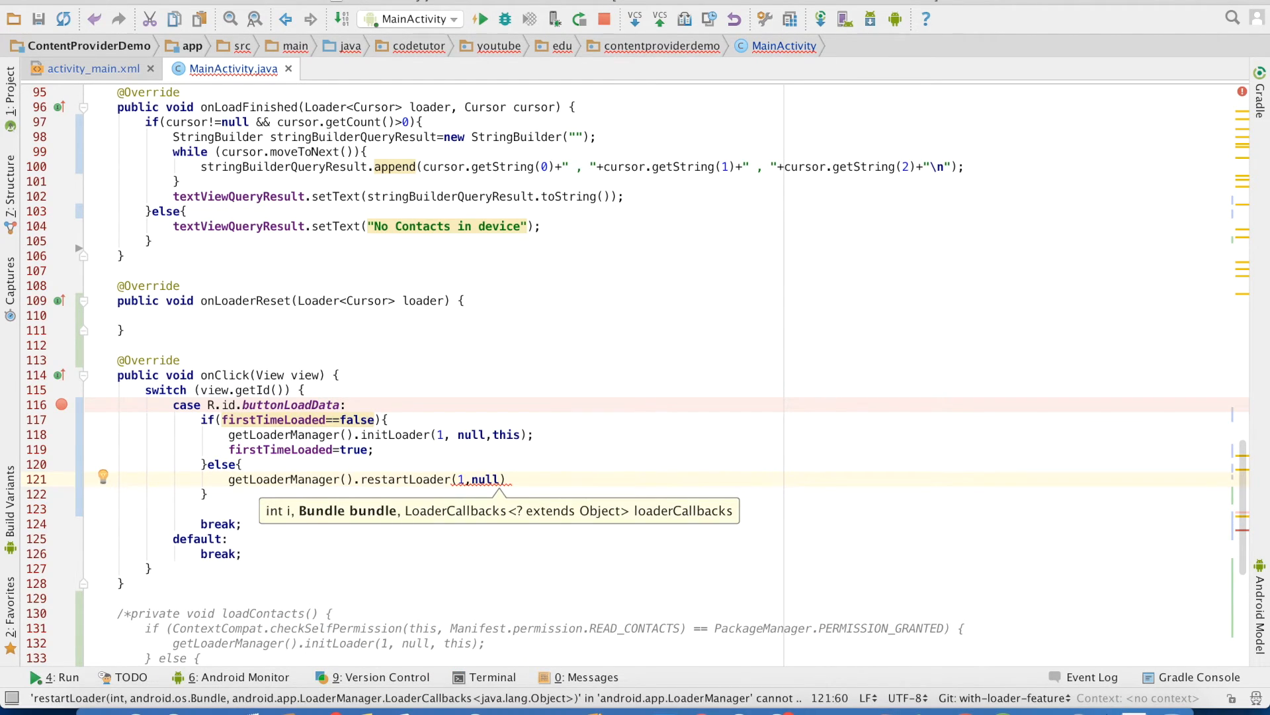
text(,)
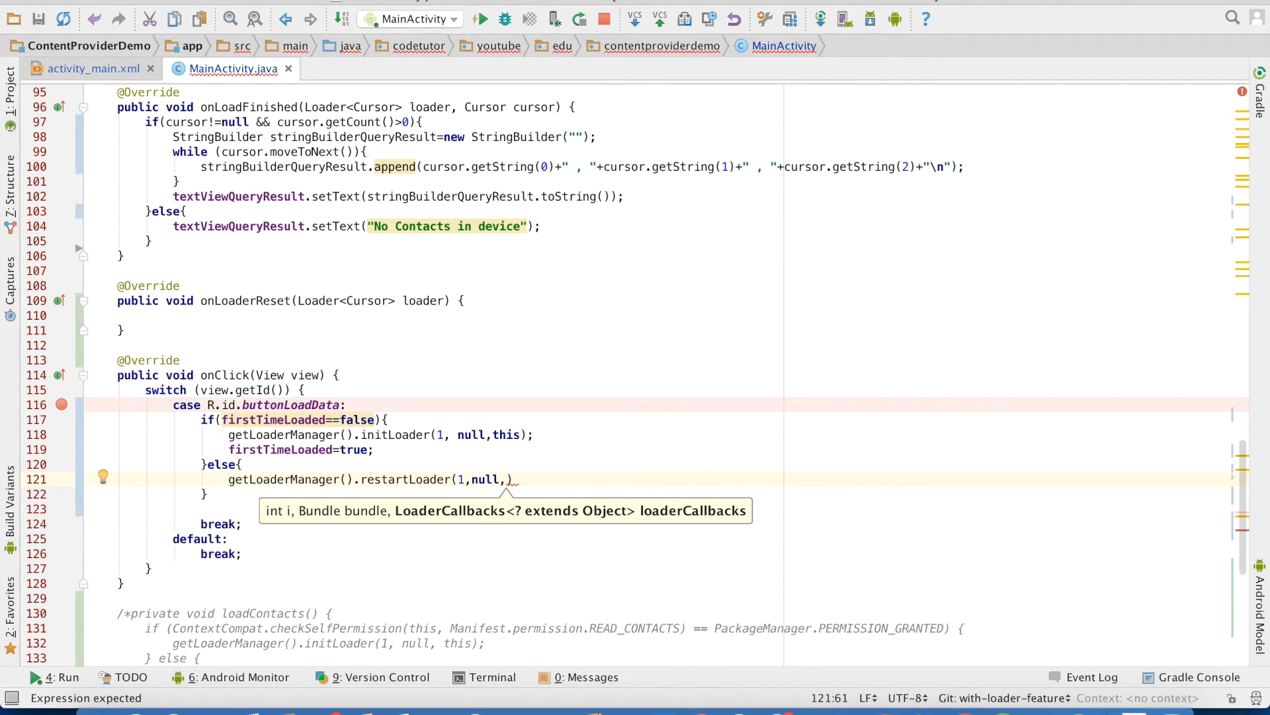
text(this)
key(End)
text(;)
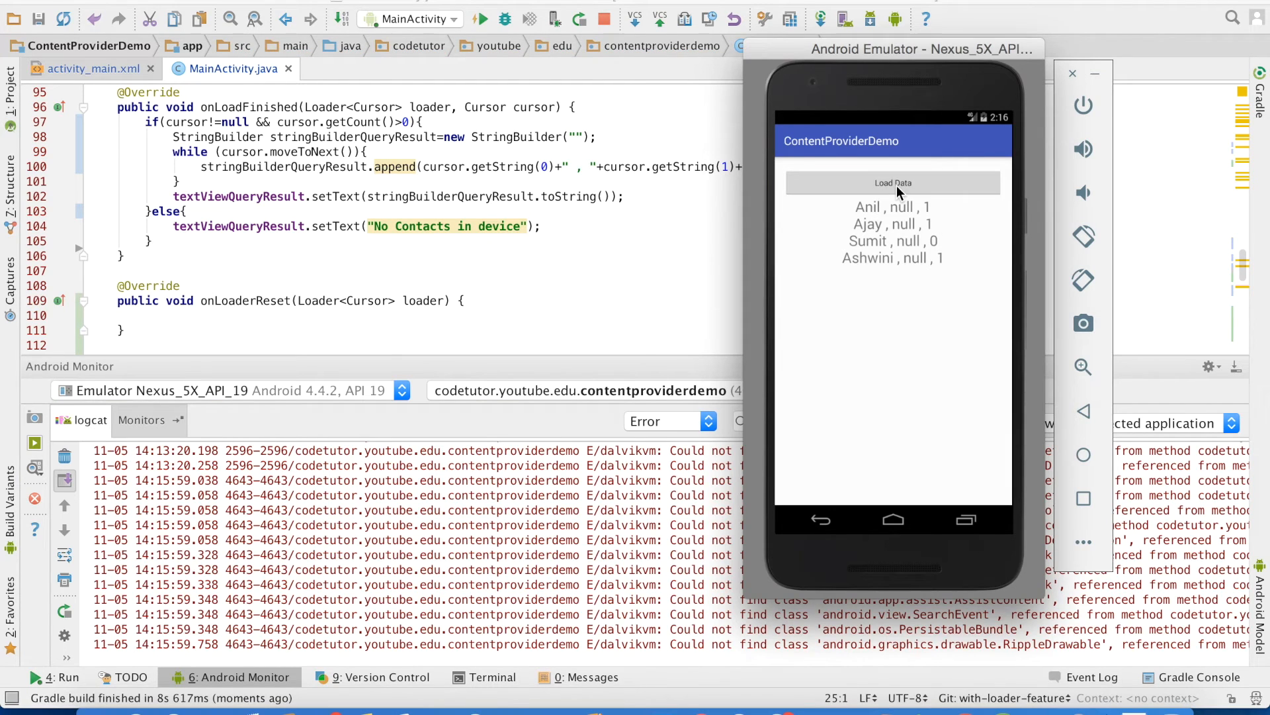
- Tap Load Data twice in the emulator to test init then restart of the loader
click(897, 186)
click(896, 186)
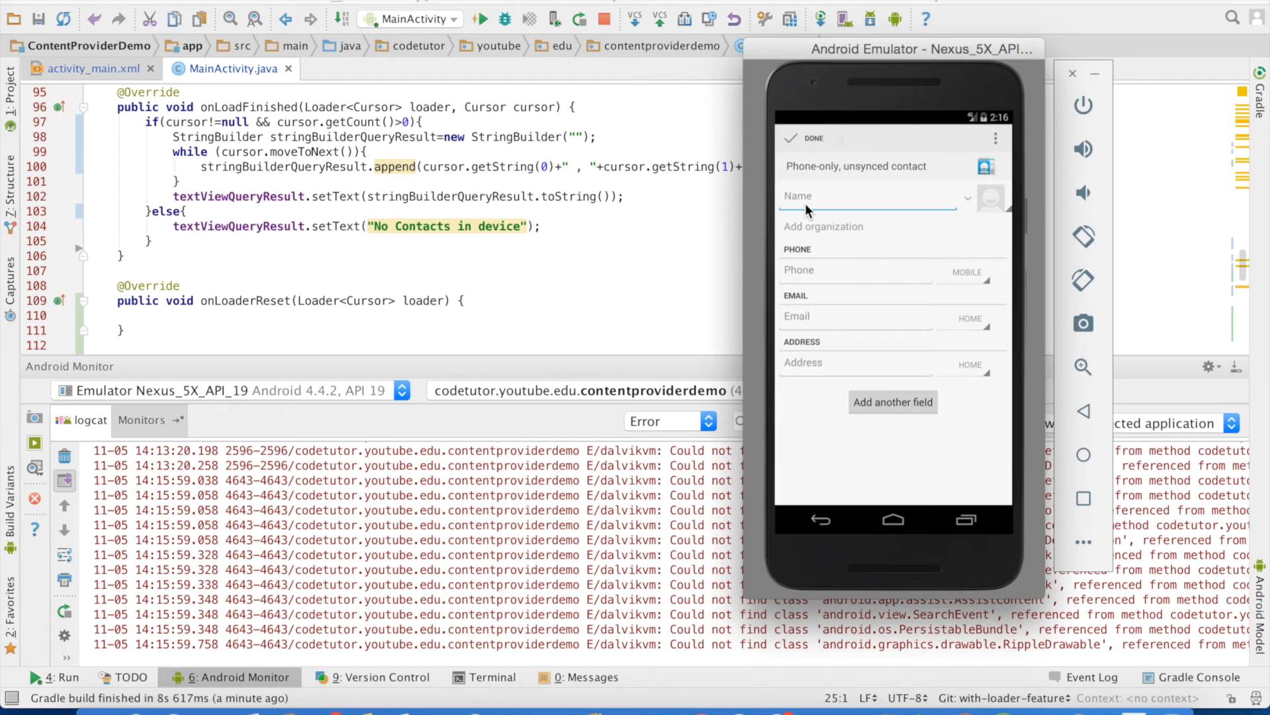
text(Sample)
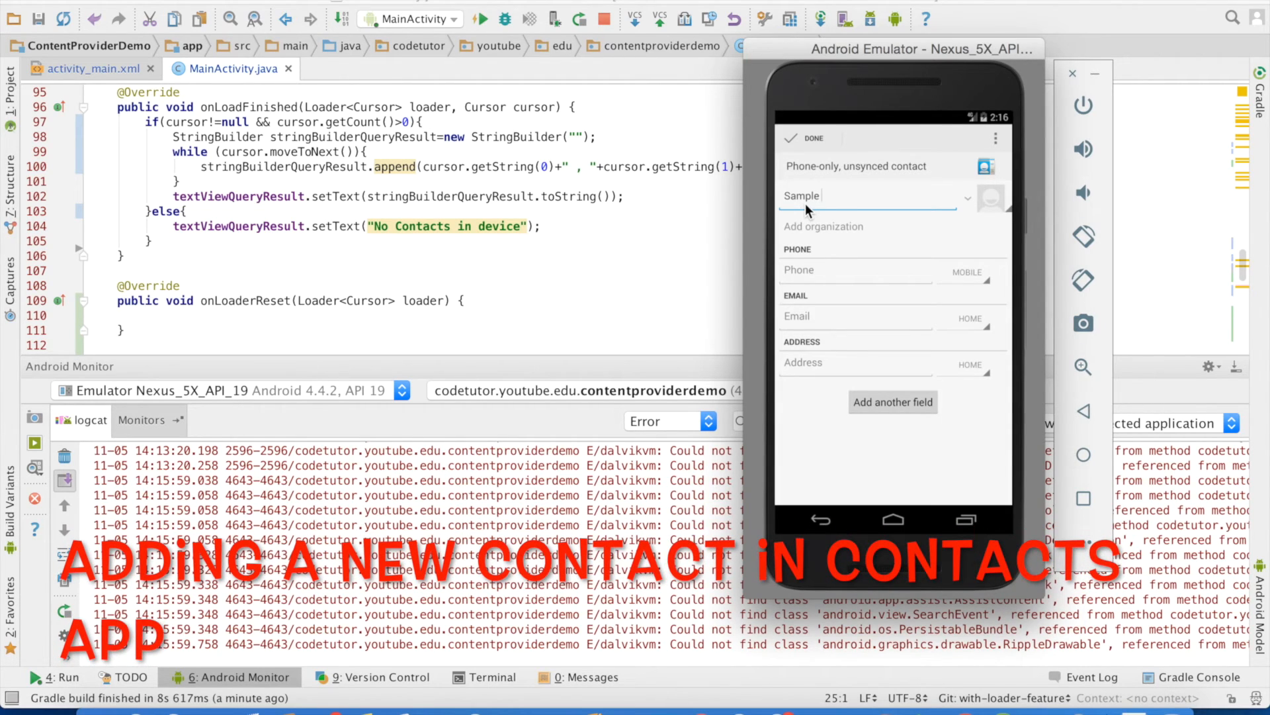
text( New Contact)
- Save the new contact with a phone number and switch back to ContentProviderDemo via Recents
click(814, 269)
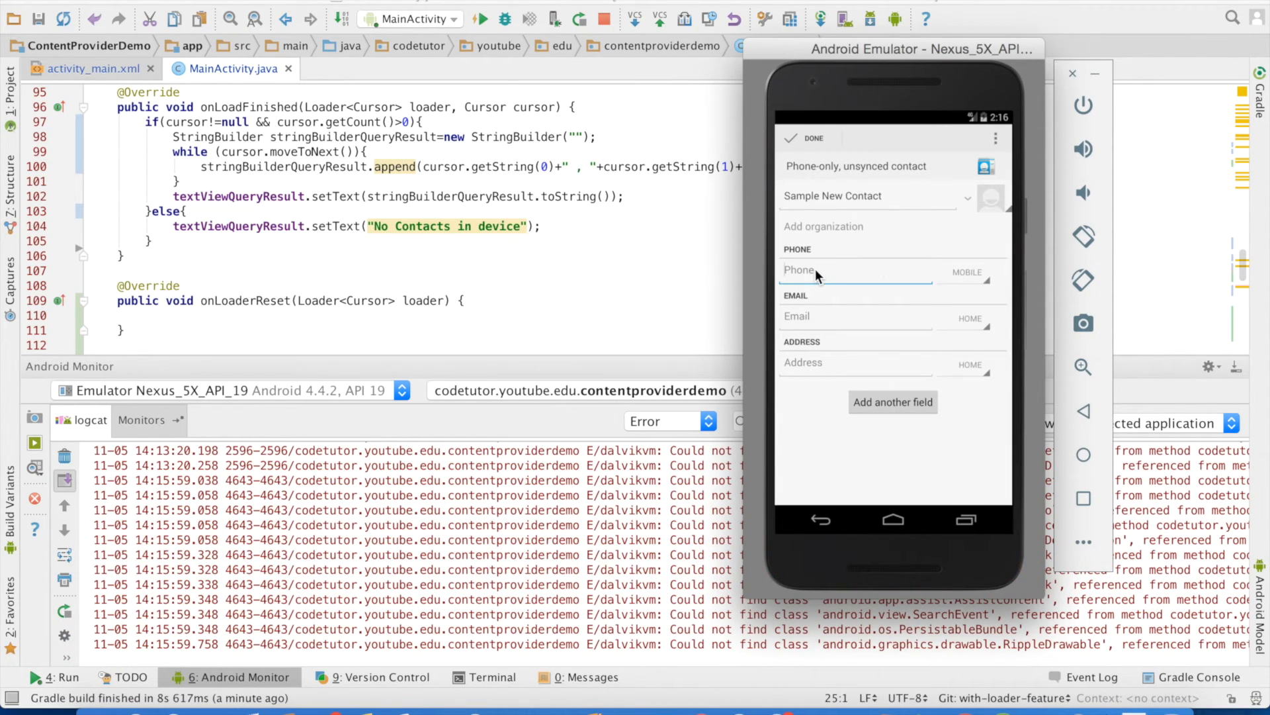
text(42342342)
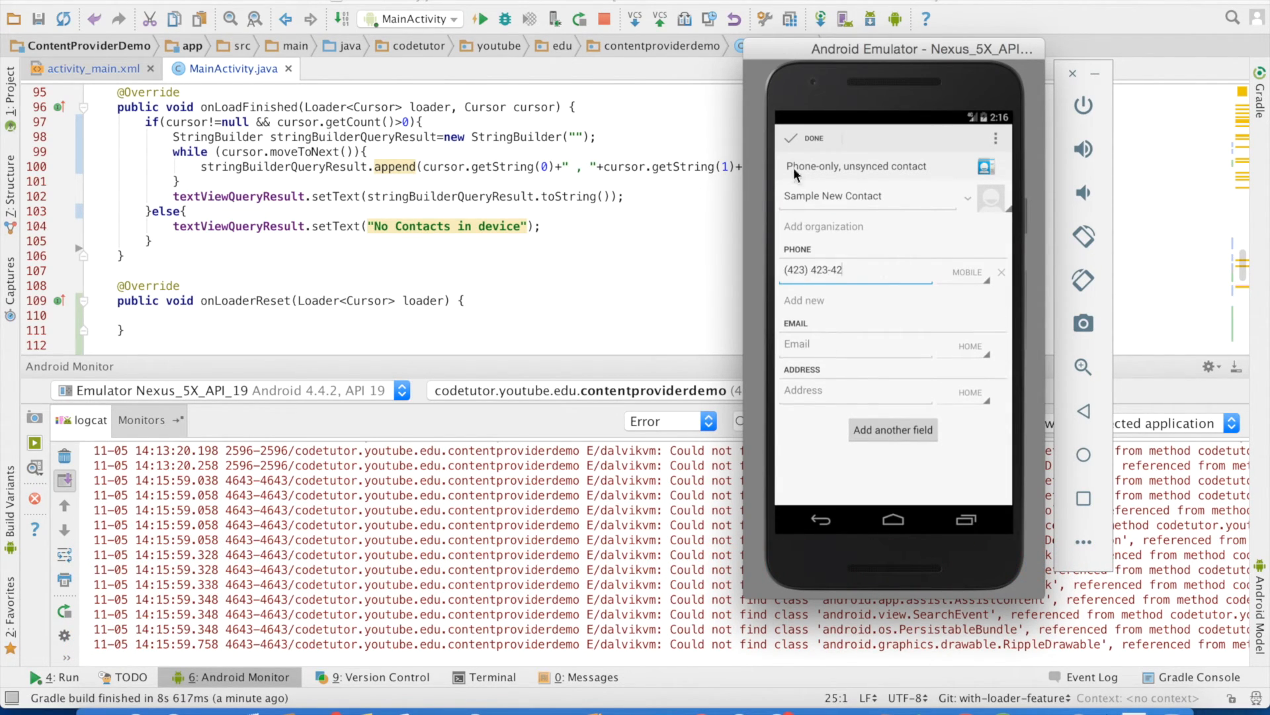
click(792, 138)
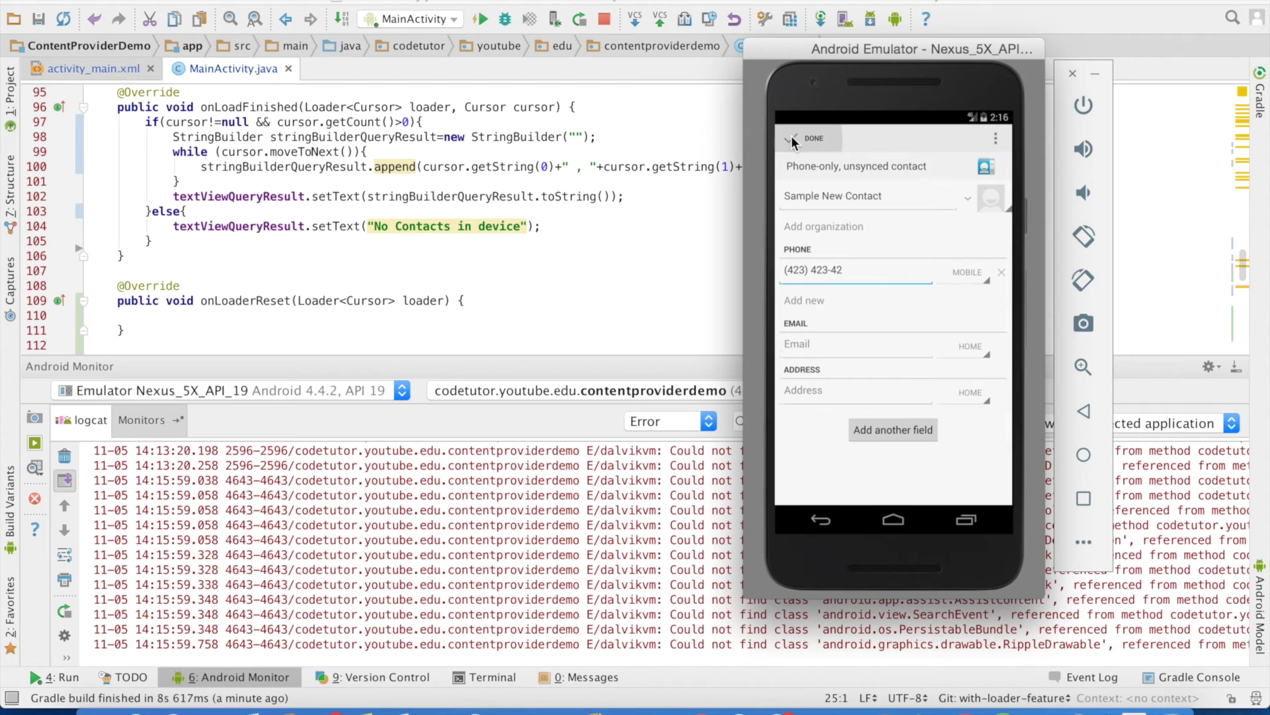
click(967, 524)
click(926, 386)
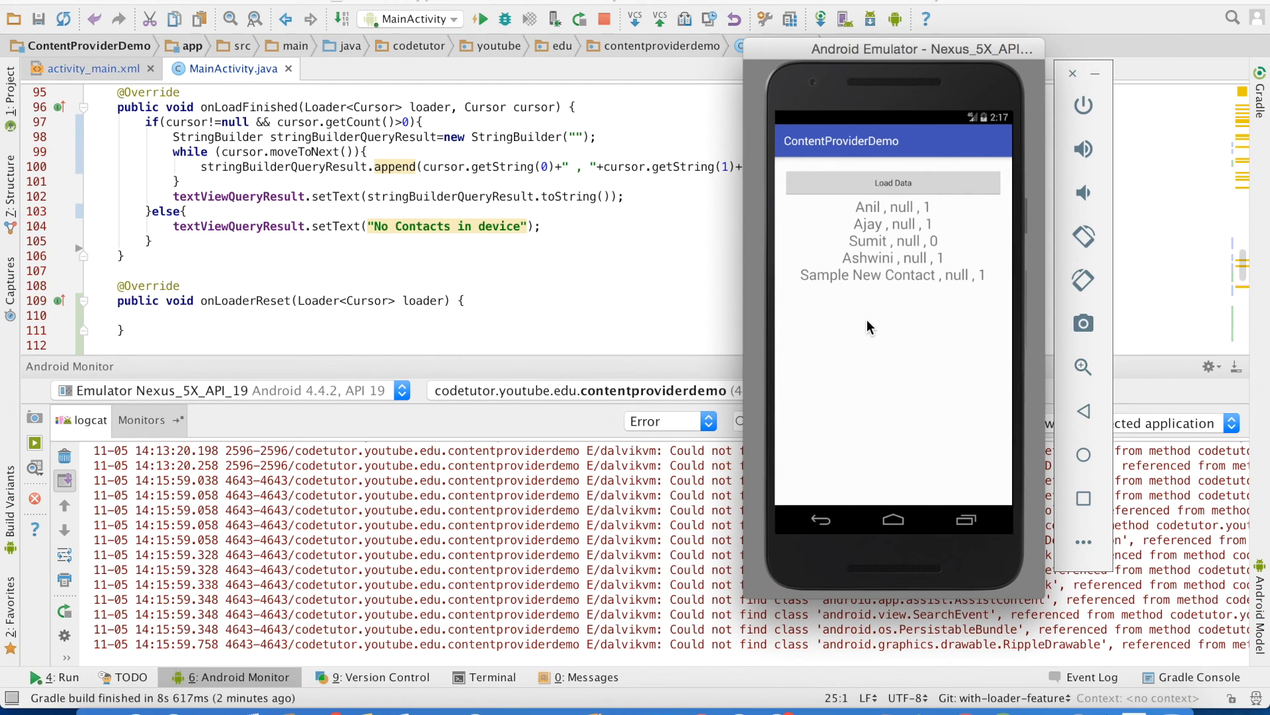
- Bring MainActivity's editor forward and hide the Android Monitor panel
click(564, 167)
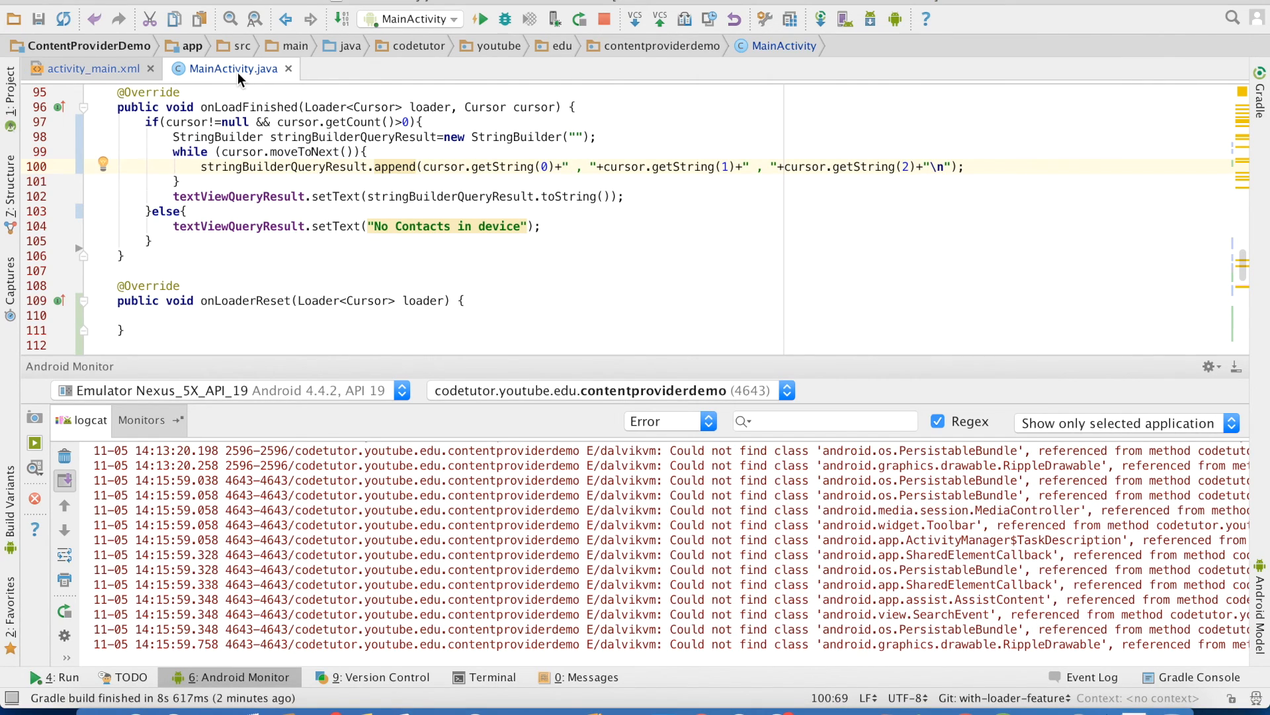
key(shift+Escape)
scroll(372, 309, up, 5)
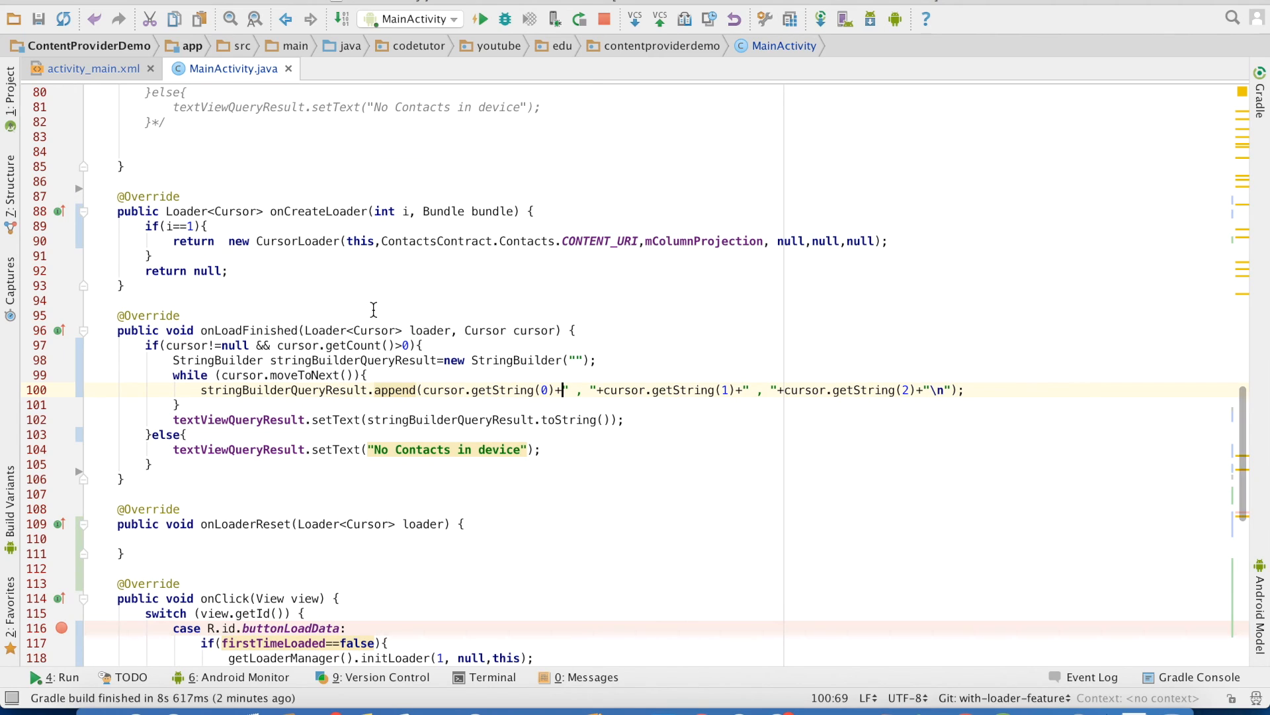
scroll(371, 309, up, 4)
scroll(710, 208, up, 15)
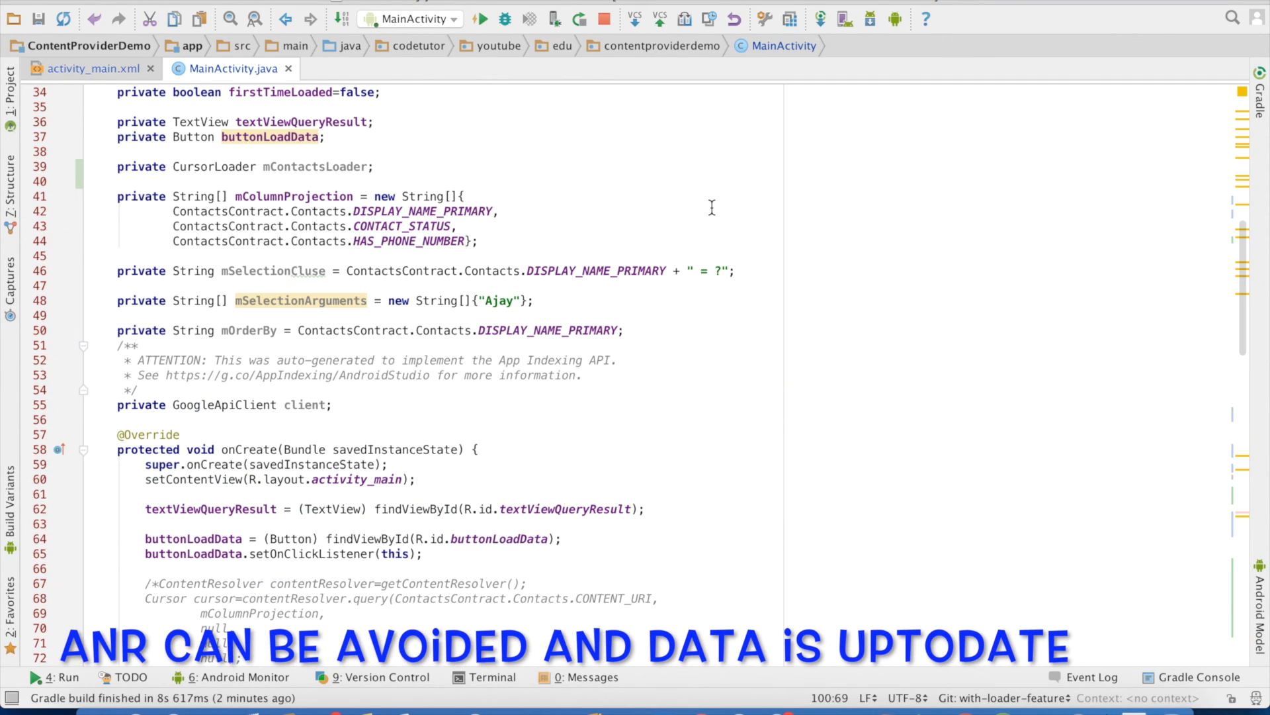